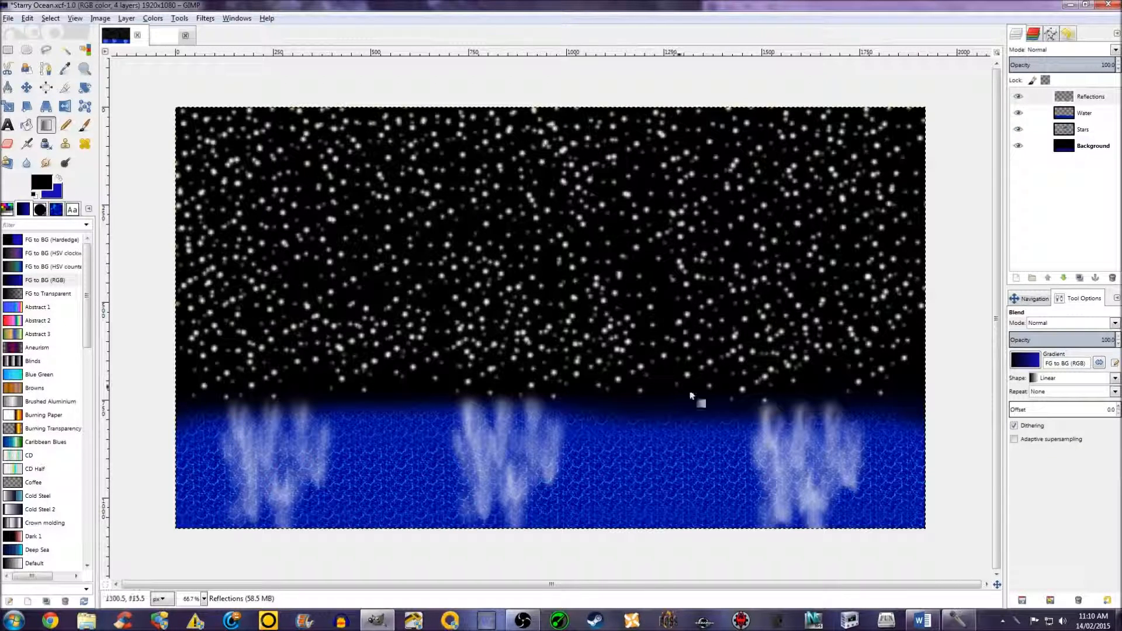
Fill the blank untitled image with a vertical linear black-to-dark-blue FG to BG (RGB) gradient, keeping the blue in the bottom third
click(923, 620)
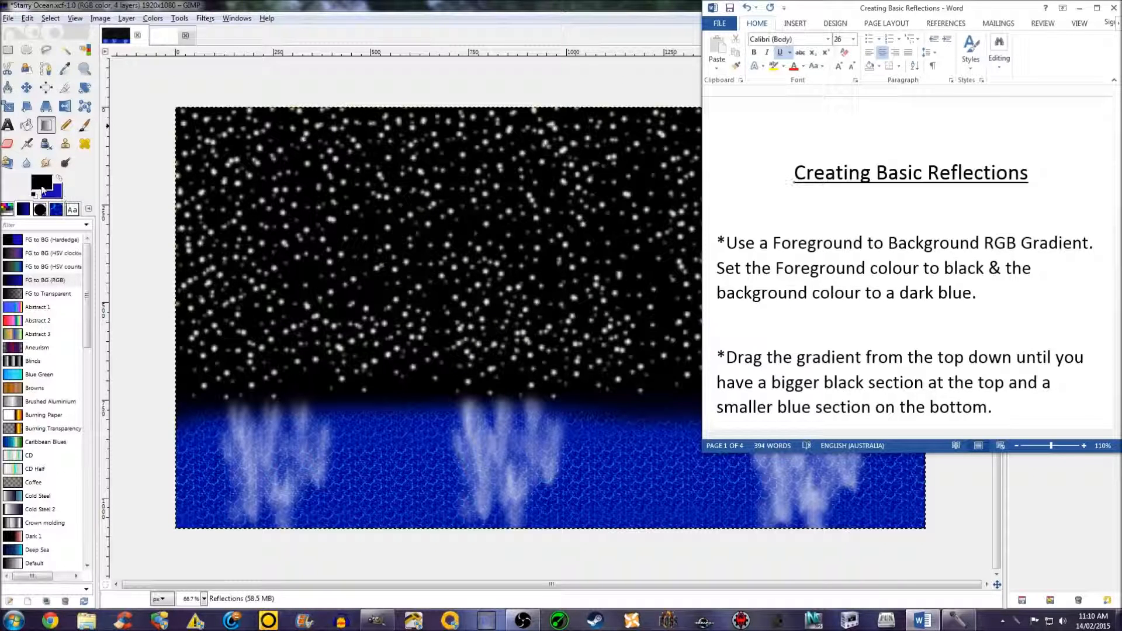
scroll(845, 270, down, 3)
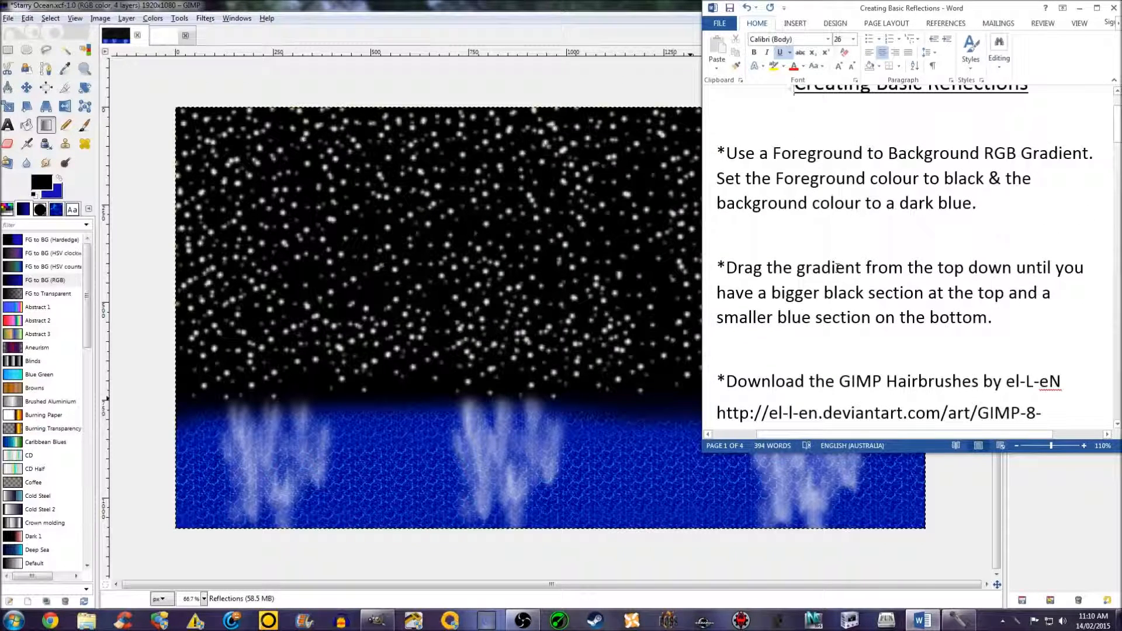
click(157, 36)
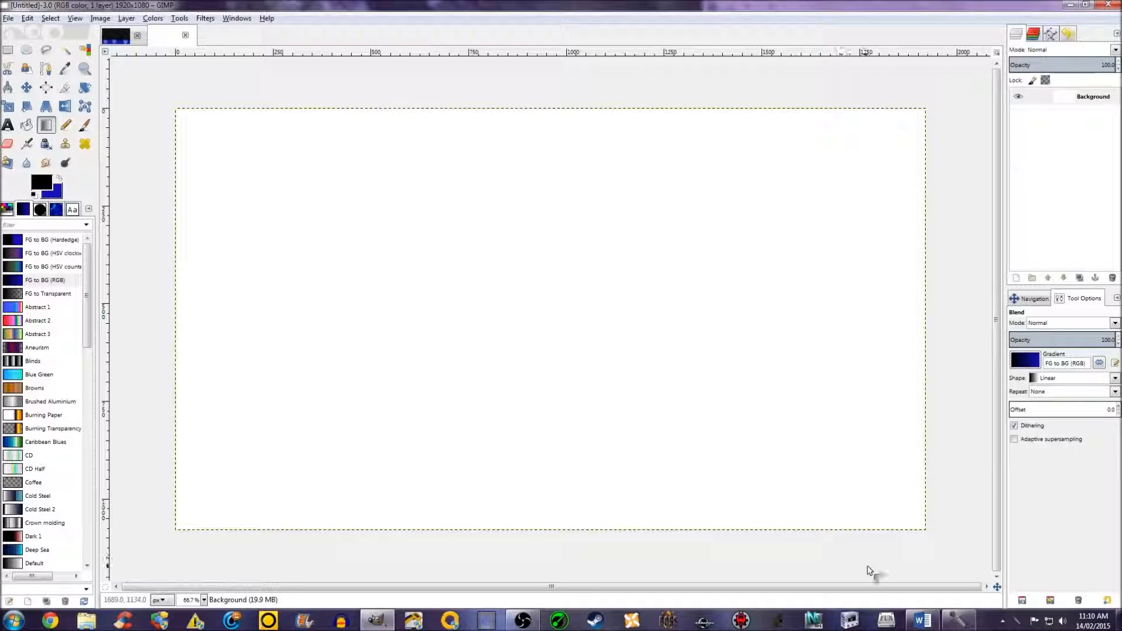
click(922, 621)
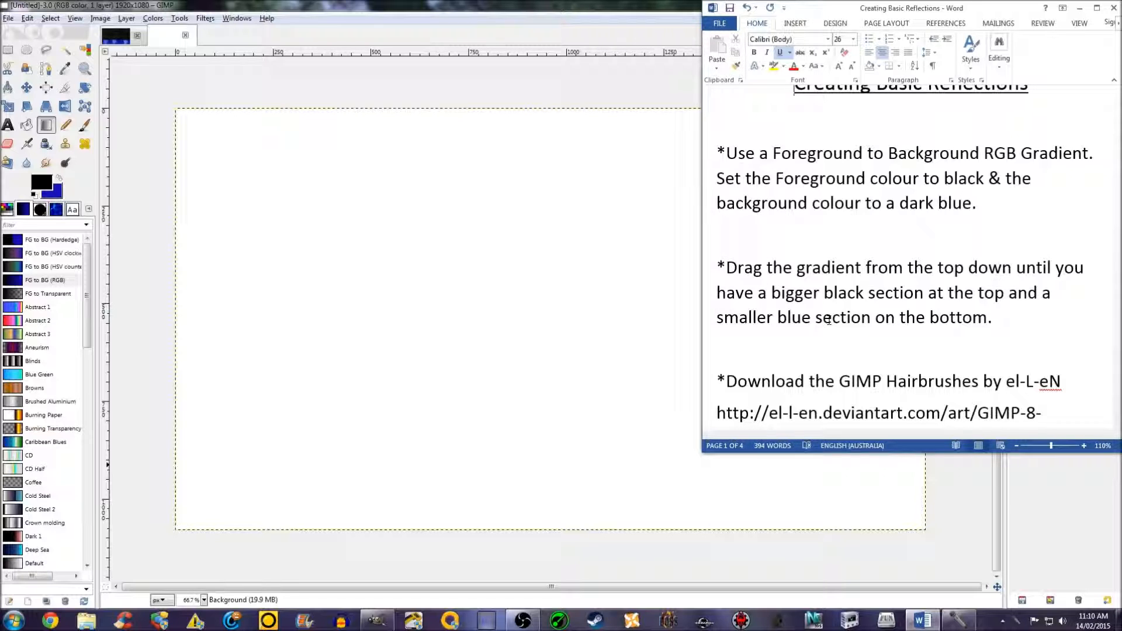
click(524, 396)
drag(524, 395, 526, 549)
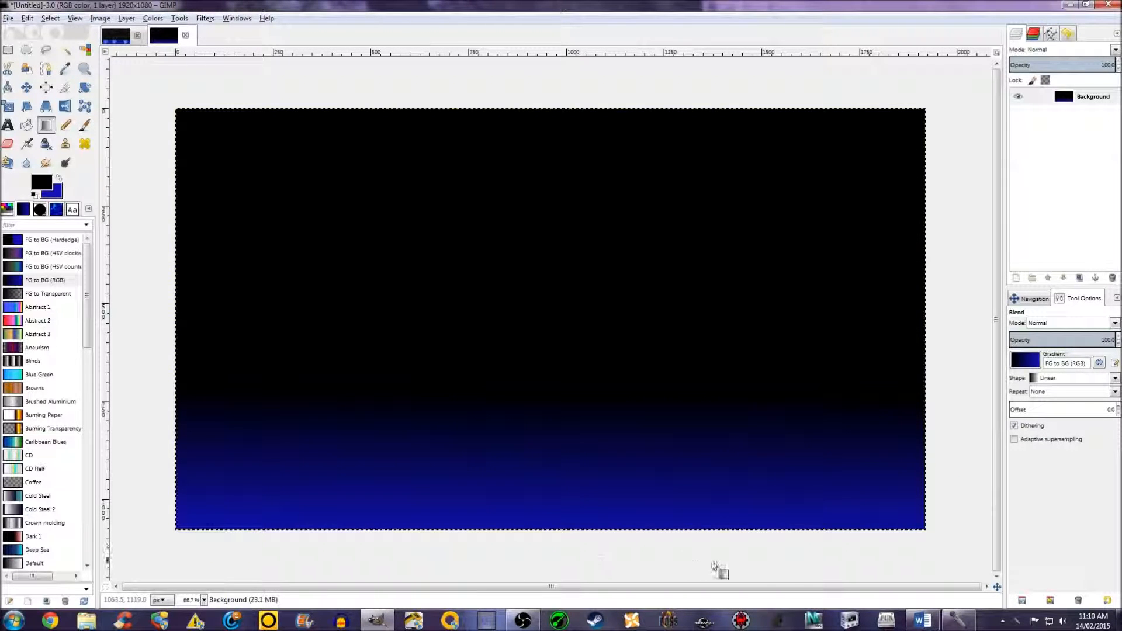
Choose the Paintbrush with the Hairbrush 03 brush and set the foreground colour to white (ffffff)
click(922, 621)
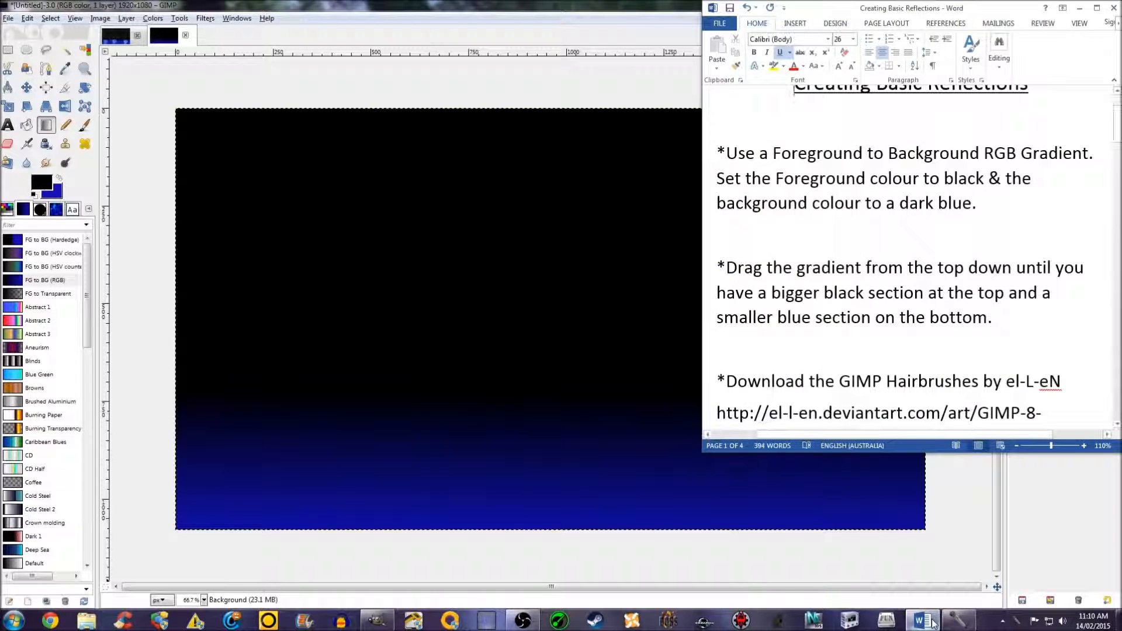
scroll(900, 325, down, 3)
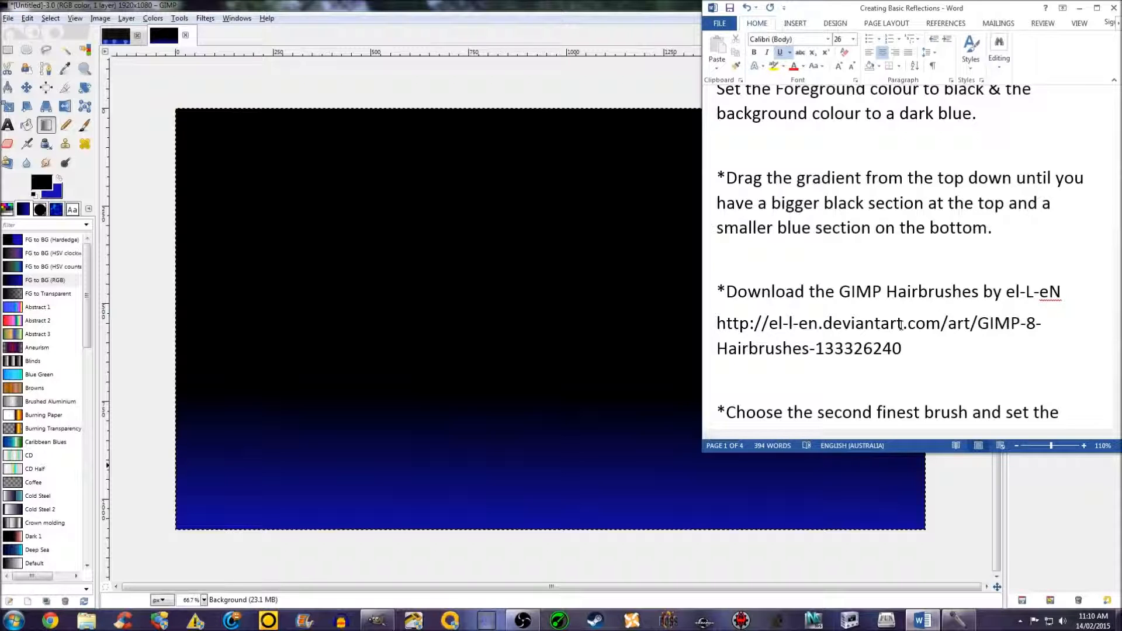
scroll(900, 325, down, 4)
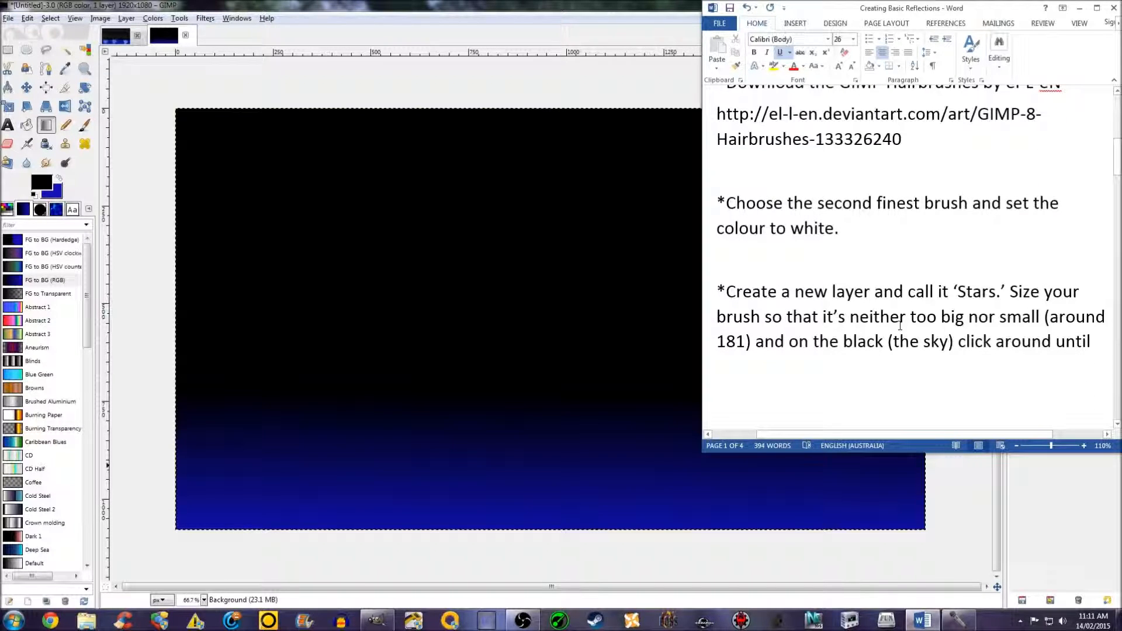
click(82, 132)
click(40, 209)
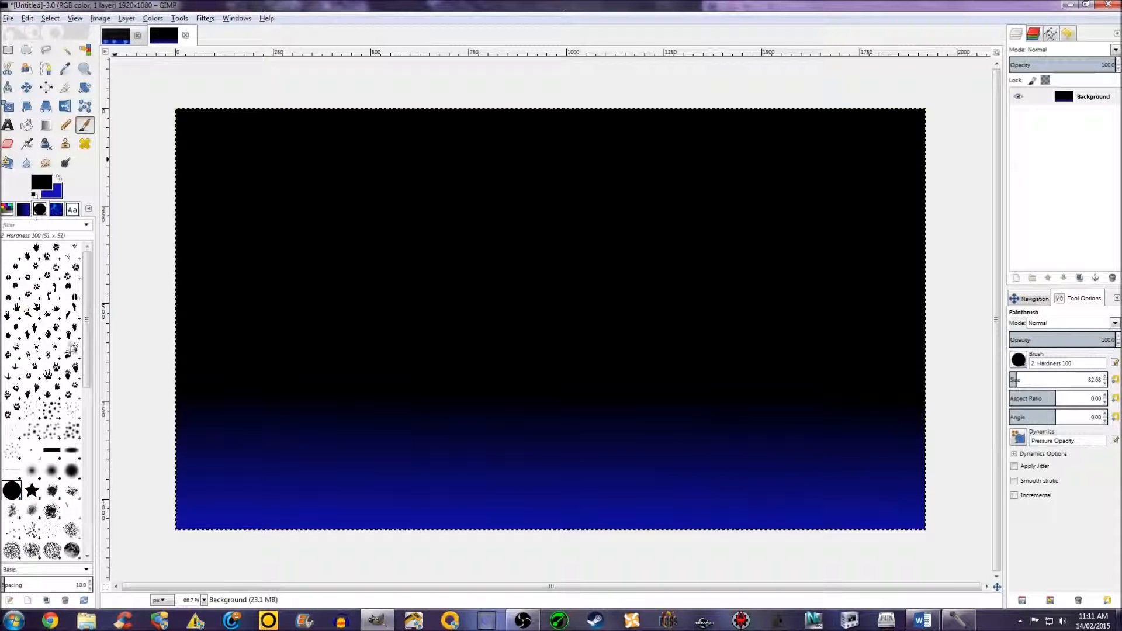
click(70, 411)
click(42, 183)
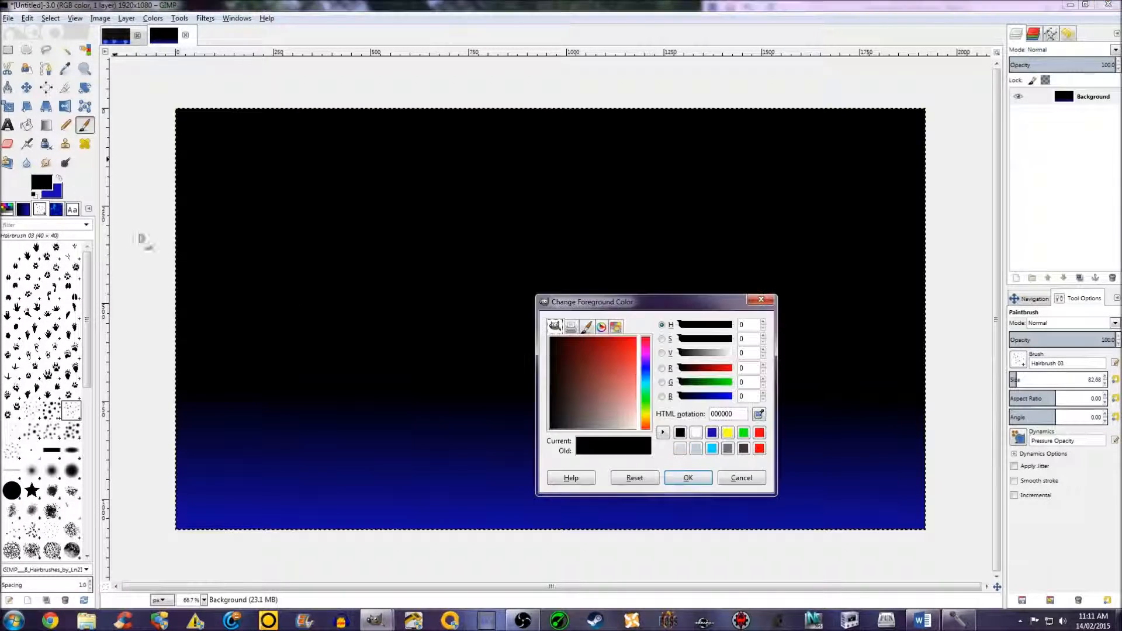
click(696, 433)
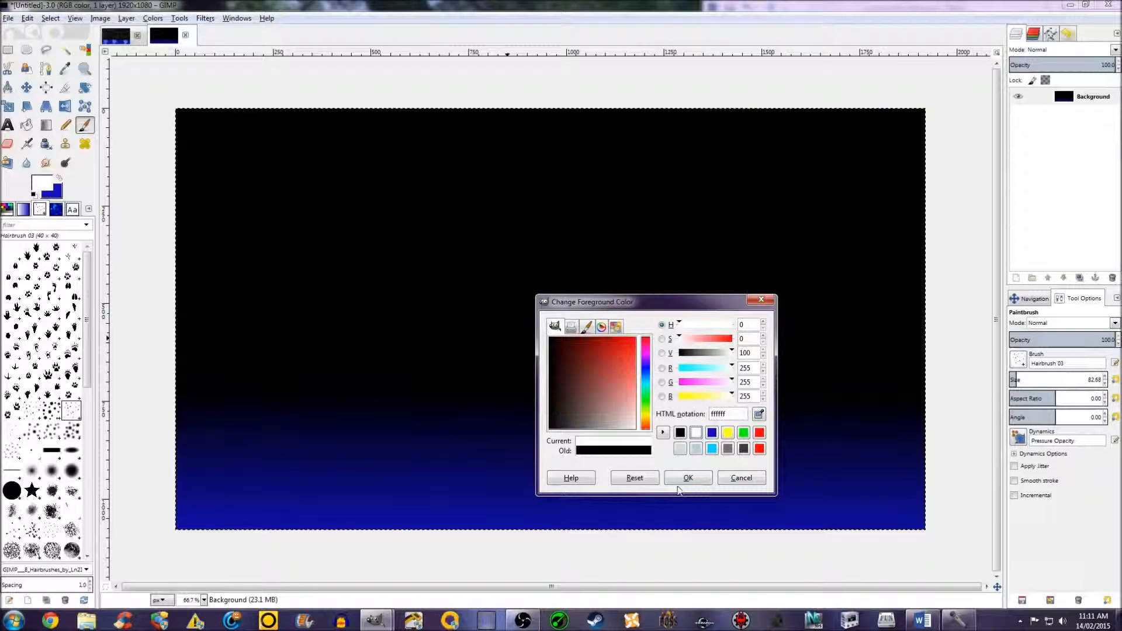
click(688, 477)
Create a new transparent layer named Stars at 1920 × 1080 px
click(923, 620)
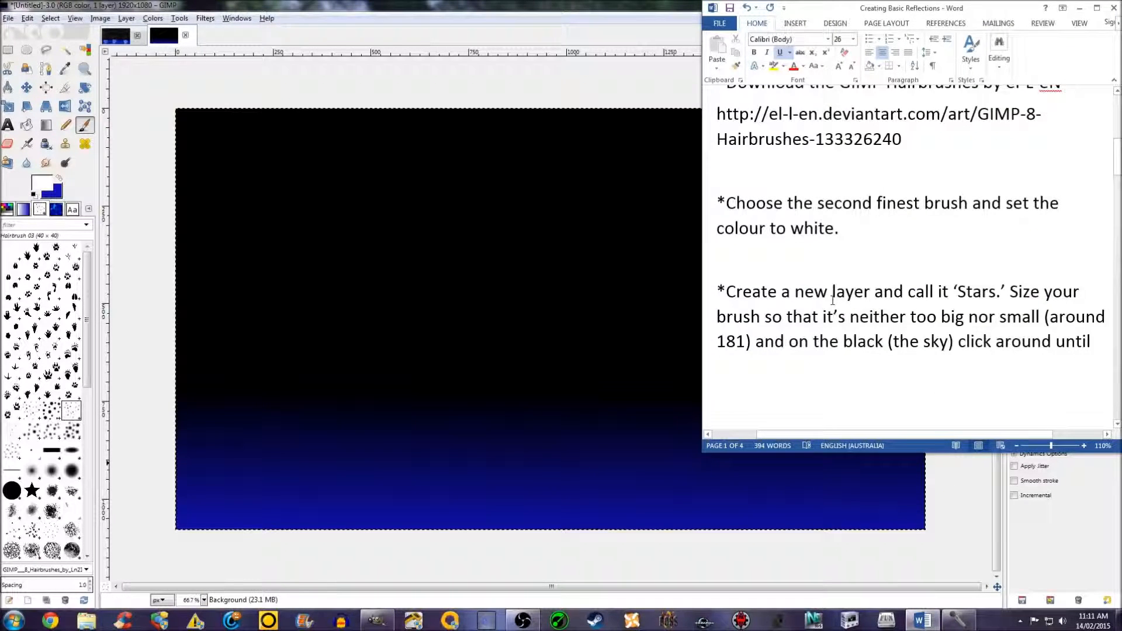
scroll(832, 300, down, 1)
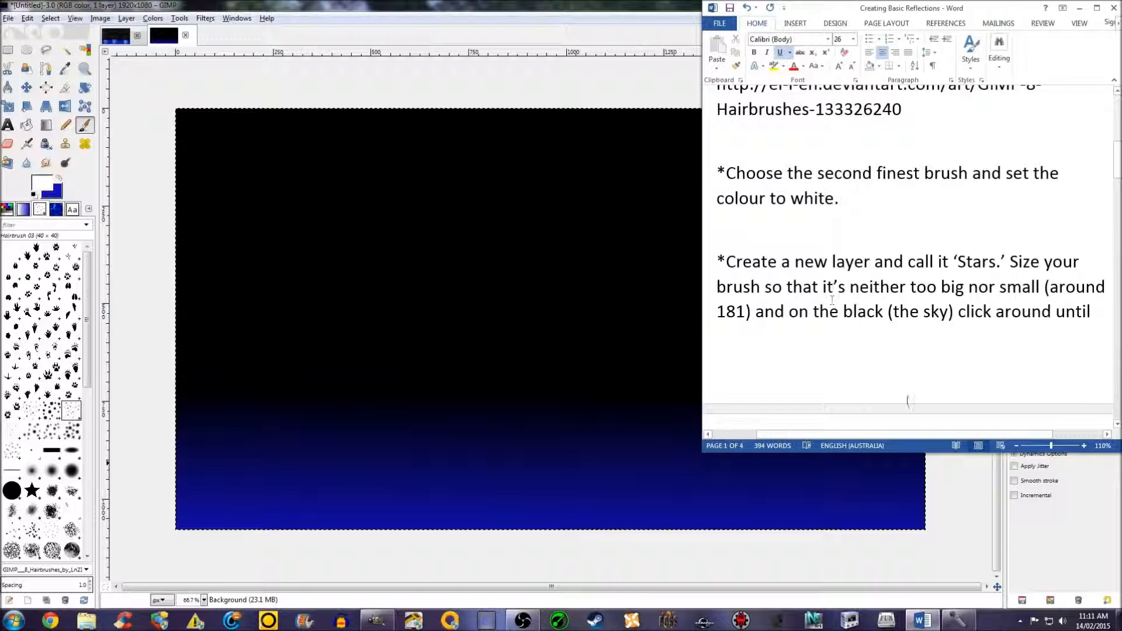
click(1024, 502)
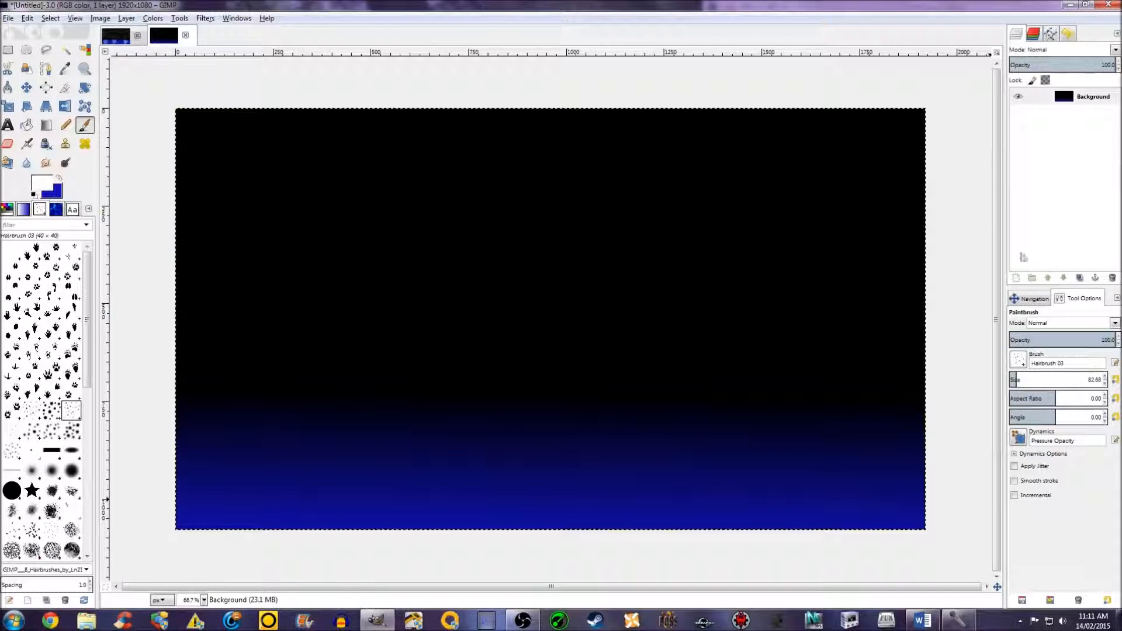
click(1015, 278)
text(S)
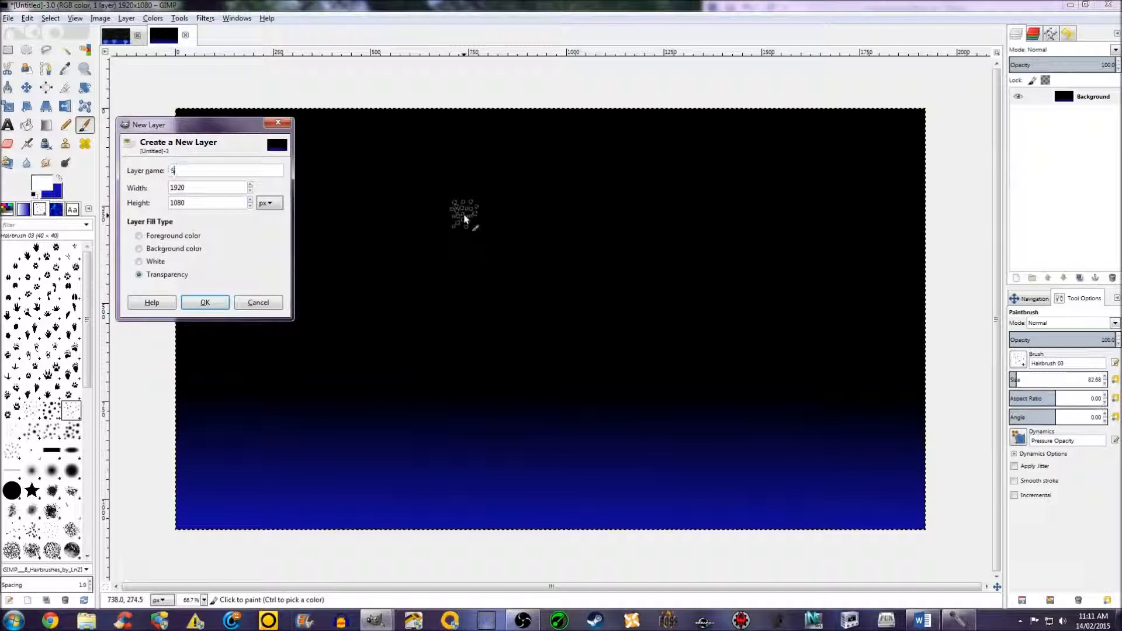
text(tars)
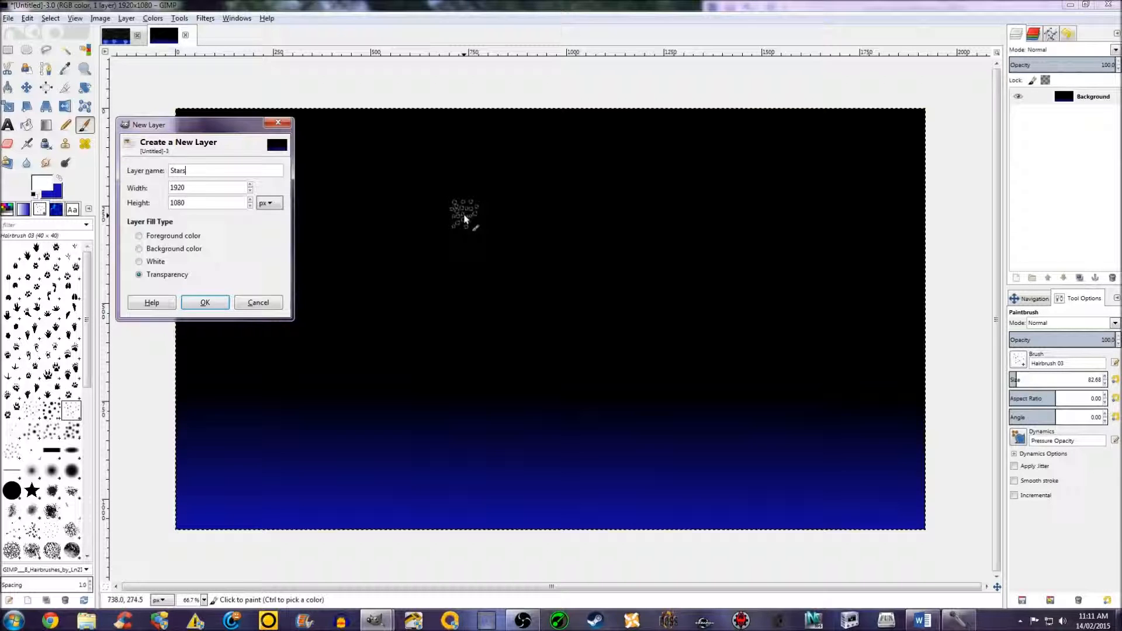
key(Return)
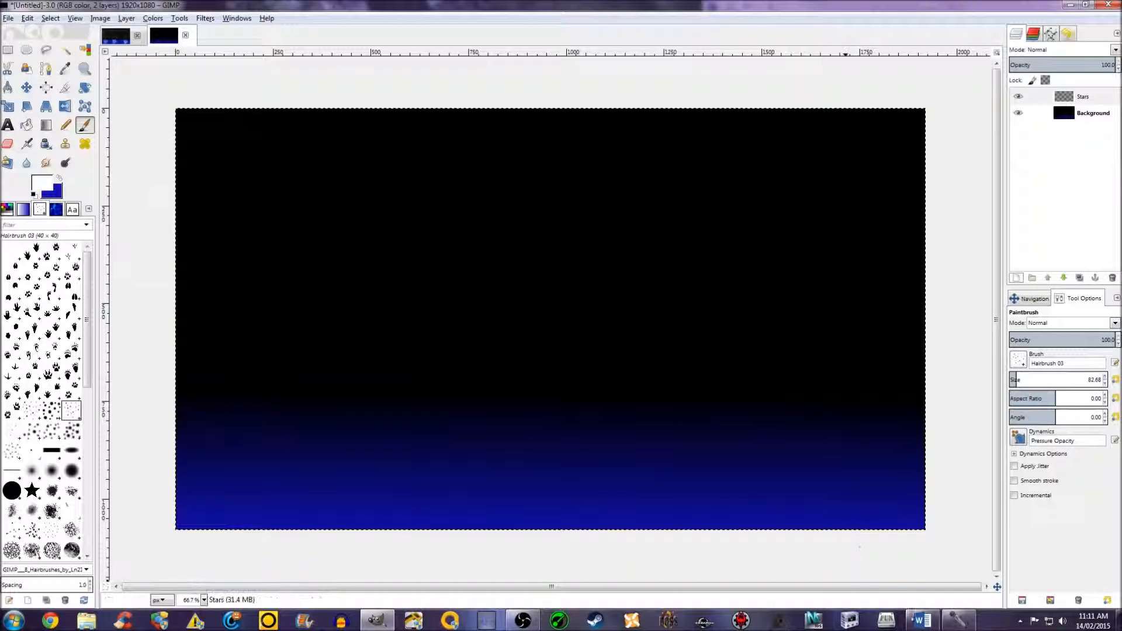
Set the paintbrush size to about 181
click(922, 620)
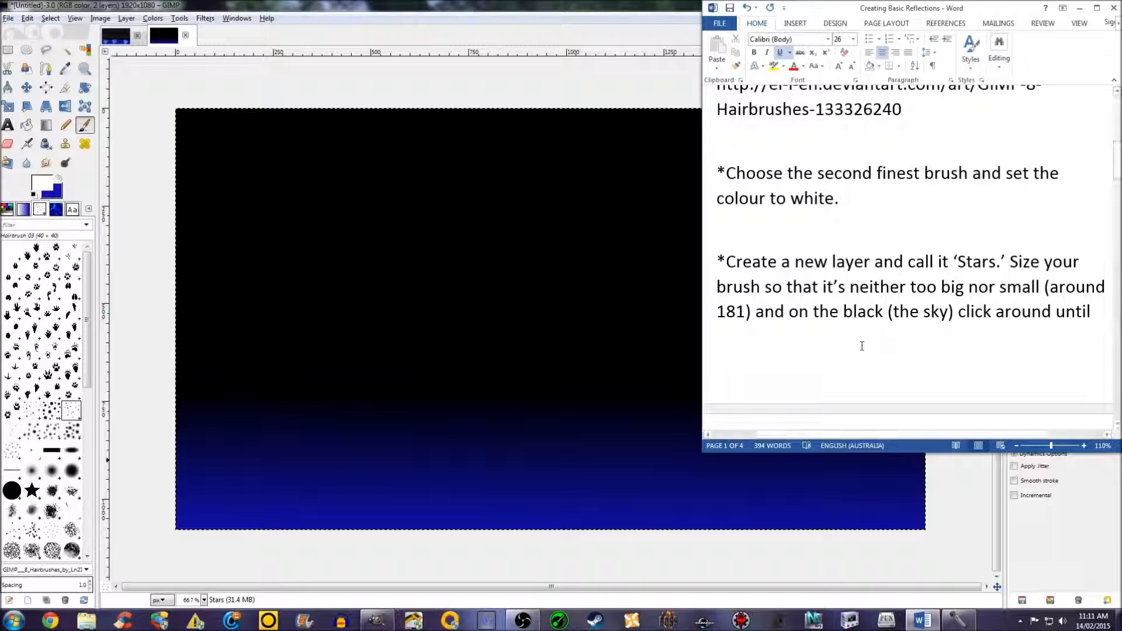
click(936, 462)
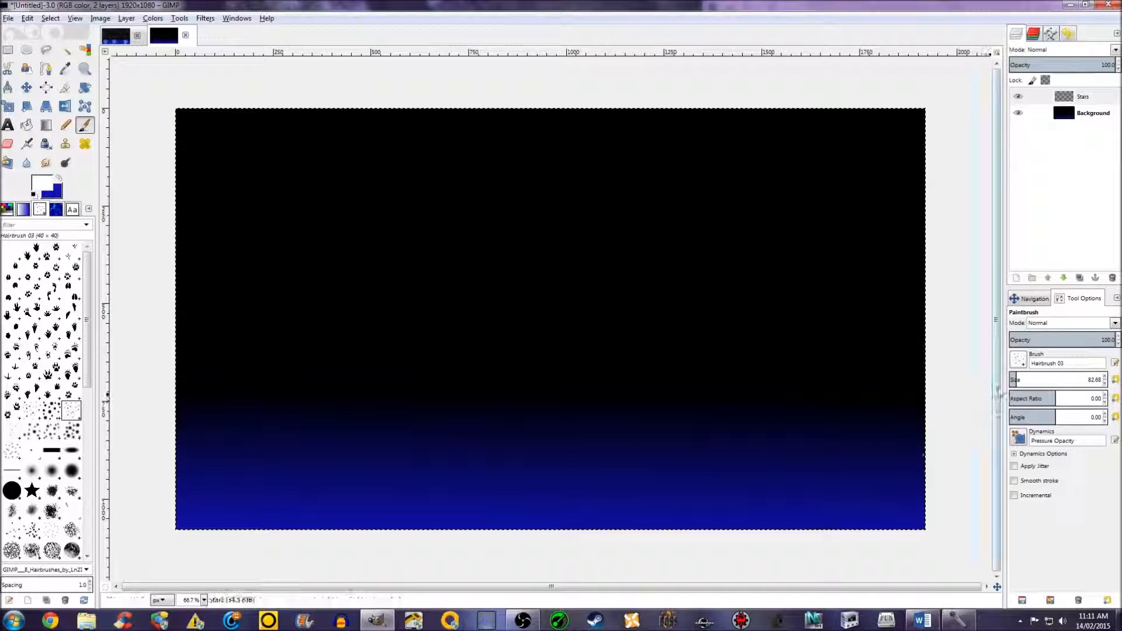
drag(1018, 380, 1112, 392)
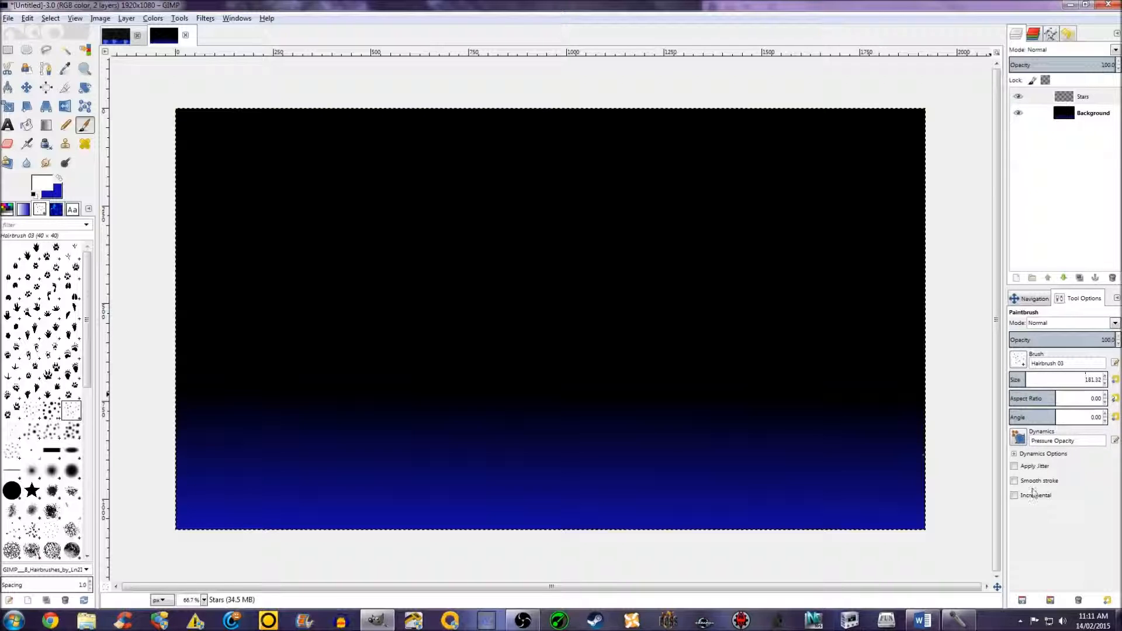
Dab white stars at random spots across the whole black sky on the Stars layer, leaving the blue area clear
click(922, 619)
scroll(939, 353, down, 5)
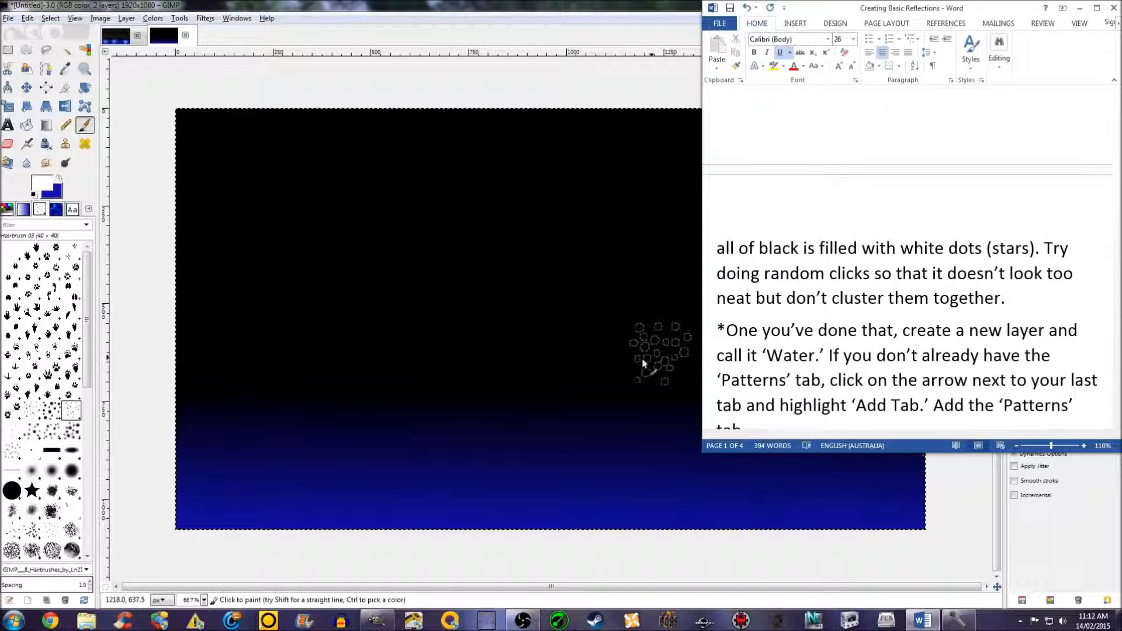
click(208, 145)
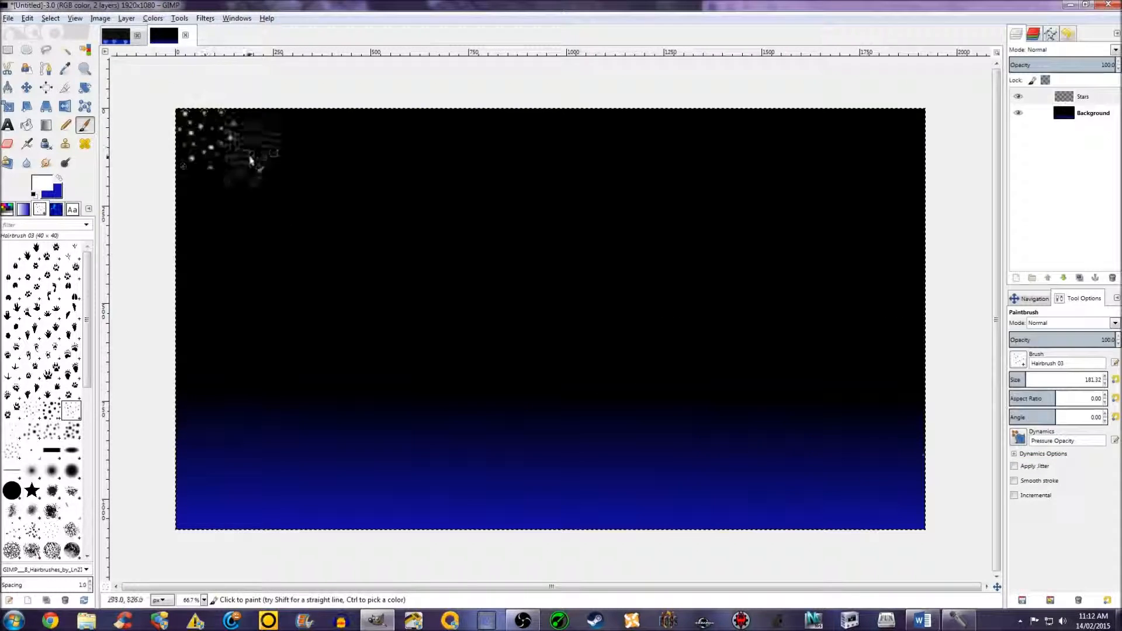
click(232, 148)
click(331, 137)
click(359, 192)
click(309, 261)
click(255, 296)
click(216, 244)
click(257, 235)
click(291, 211)
click(258, 315)
click(202, 372)
click(256, 372)
click(293, 358)
click(369, 284)
click(405, 259)
click(421, 216)
click(468, 153)
click(544, 156)
click(632, 160)
click(517, 242)
click(430, 309)
click(457, 371)
click(545, 372)
click(583, 242)
click(482, 251)
click(506, 178)
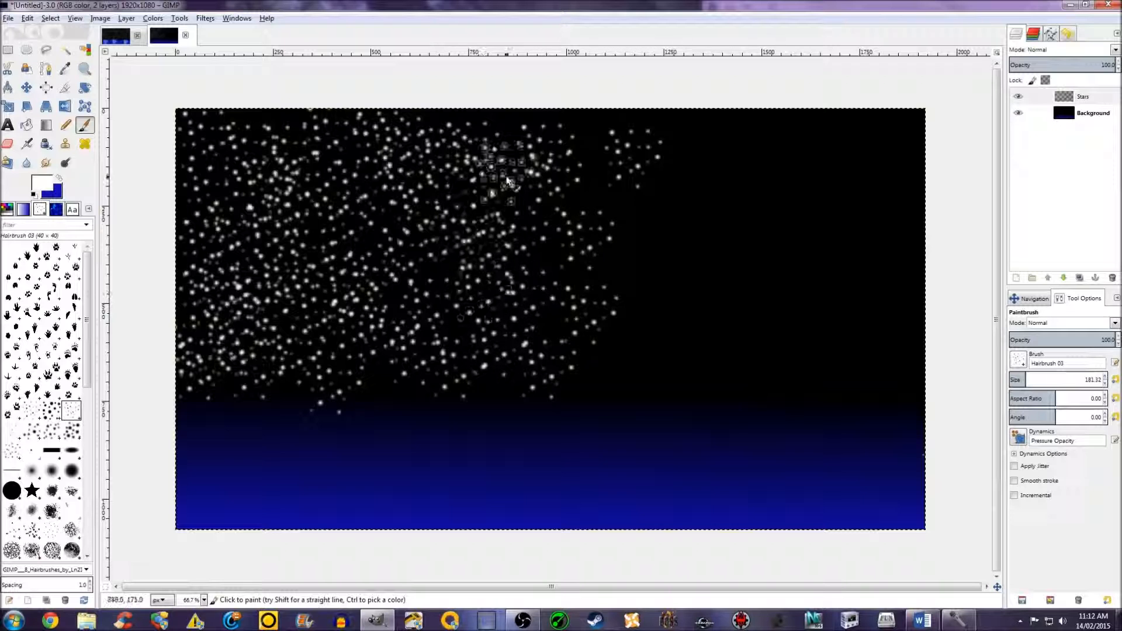
click(715, 200)
click(601, 126)
click(790, 153)
click(782, 221)
click(667, 295)
click(628, 381)
click(701, 328)
click(777, 327)
click(853, 368)
click(865, 310)
click(862, 257)
click(810, 256)
click(786, 253)
click(726, 251)
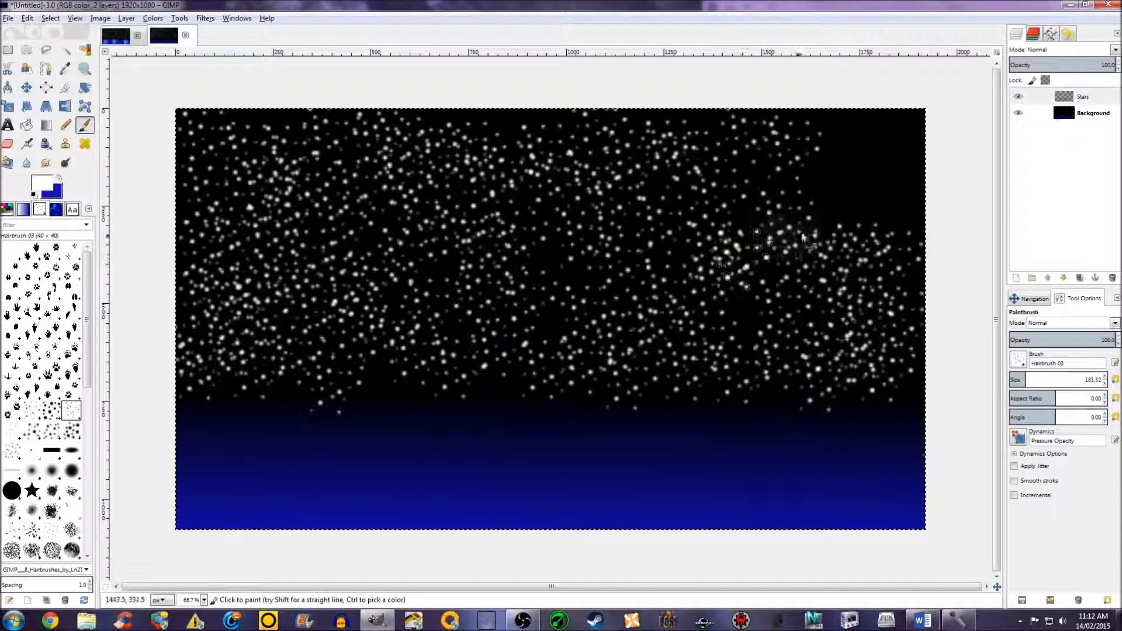
click(815, 199)
click(862, 190)
click(885, 140)
click(896, 174)
Create a new layer named Water above the Stars layer
click(923, 622)
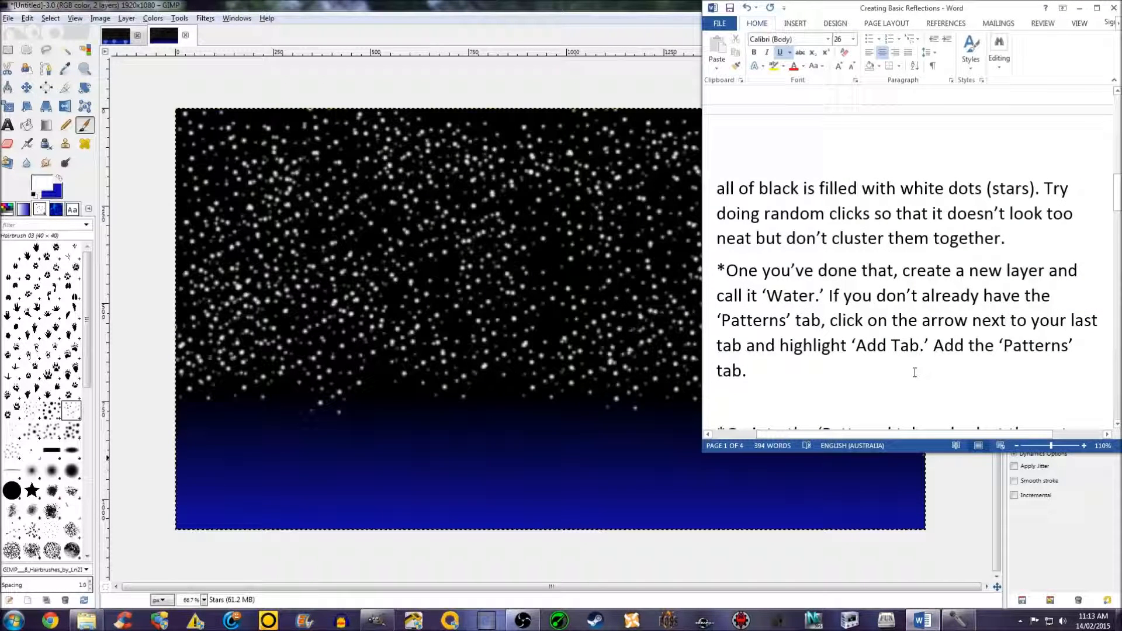
click(963, 485)
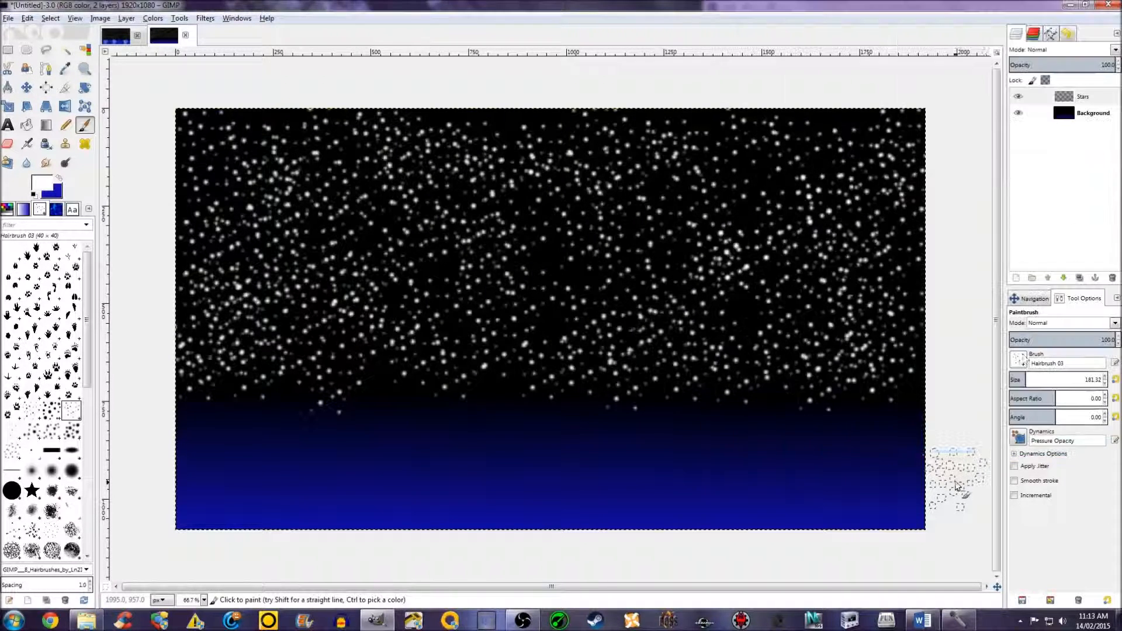
click(1016, 278)
text(Water)
key(Return)
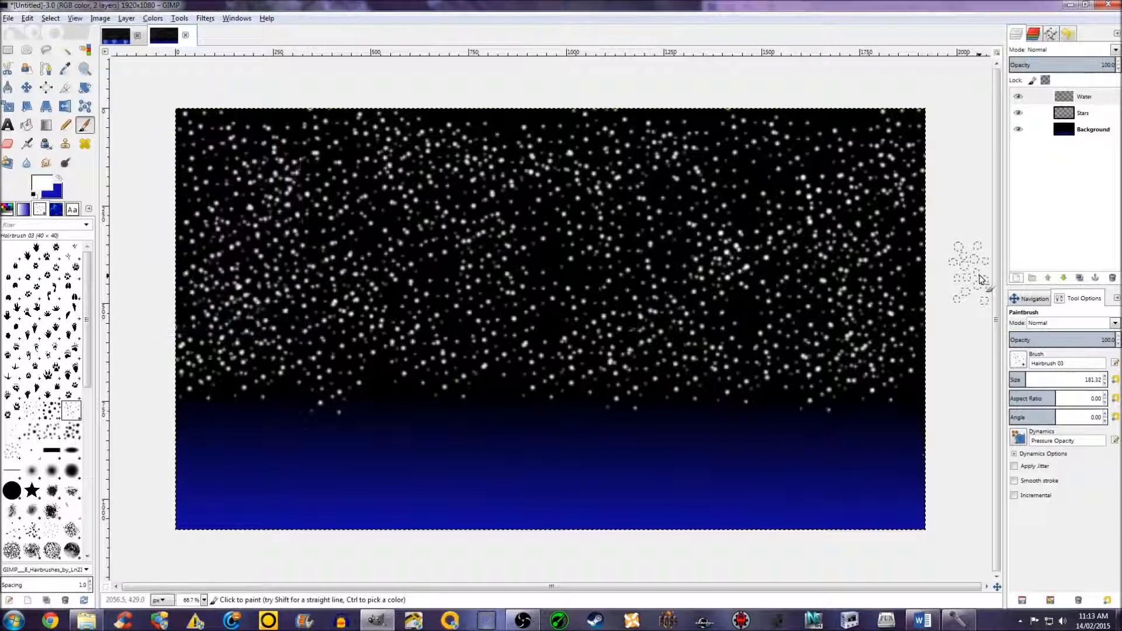
click(928, 621)
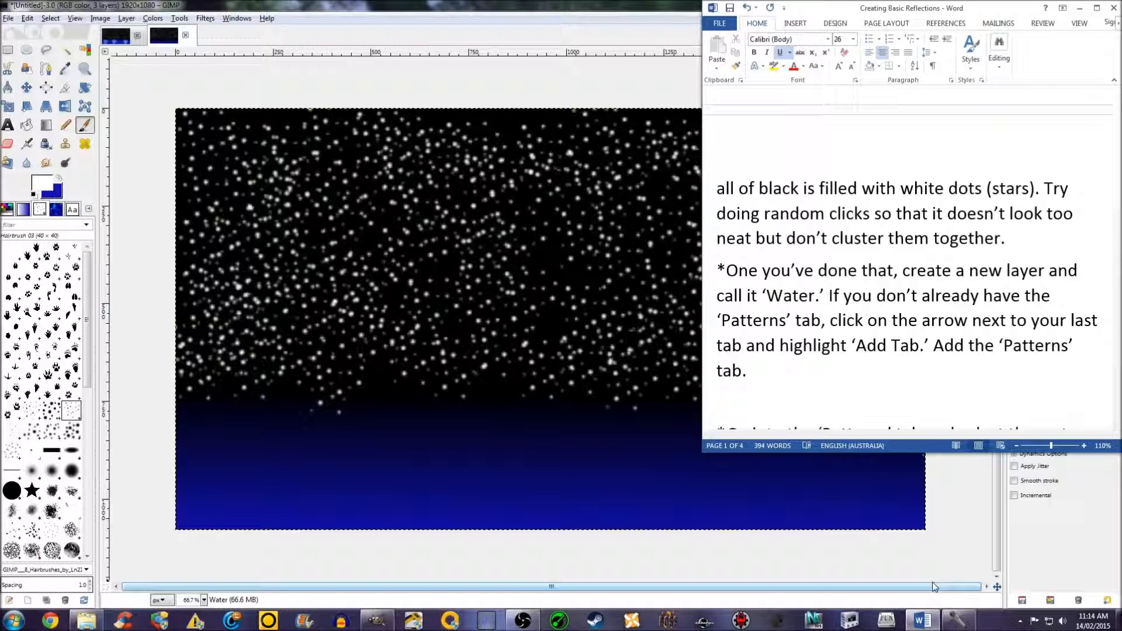
click(89, 210)
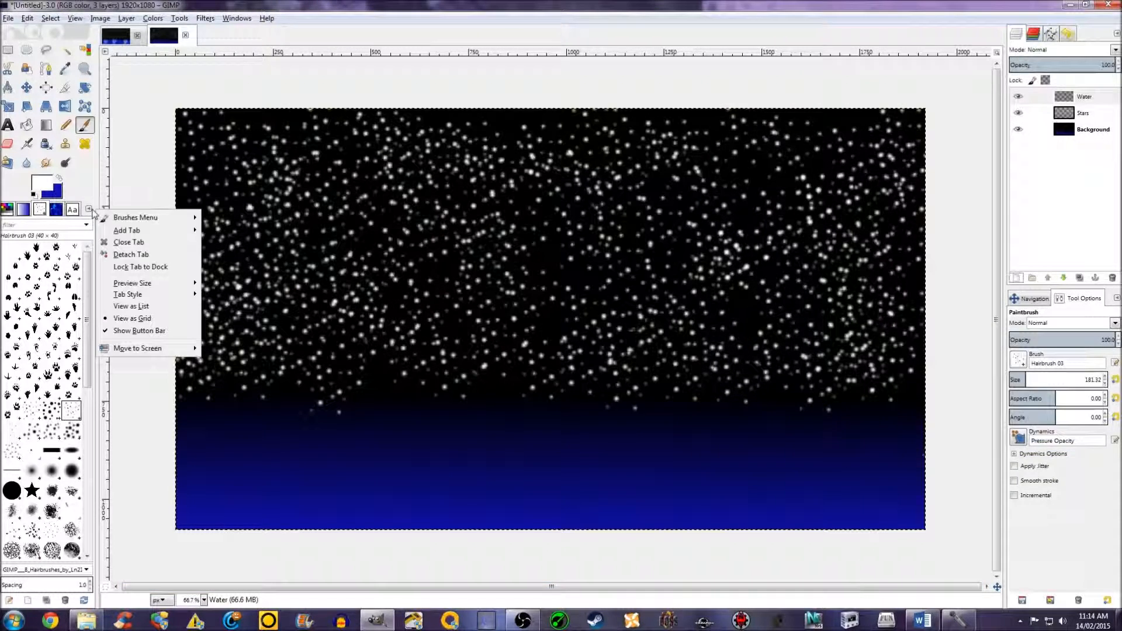
mouse_move(100, 234)
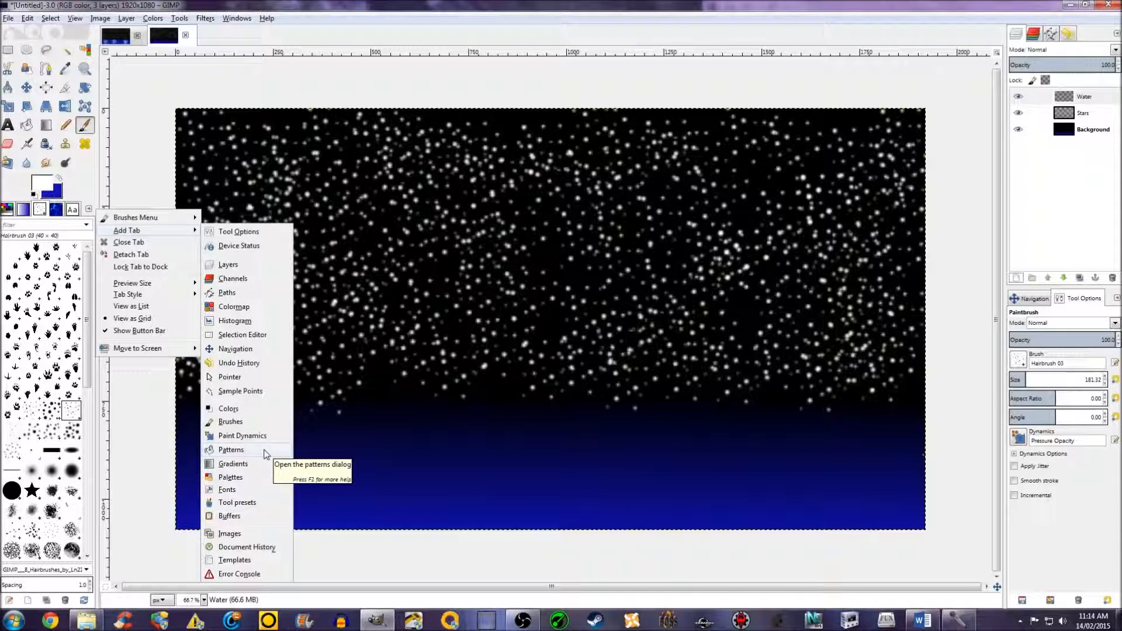
click(495, 564)
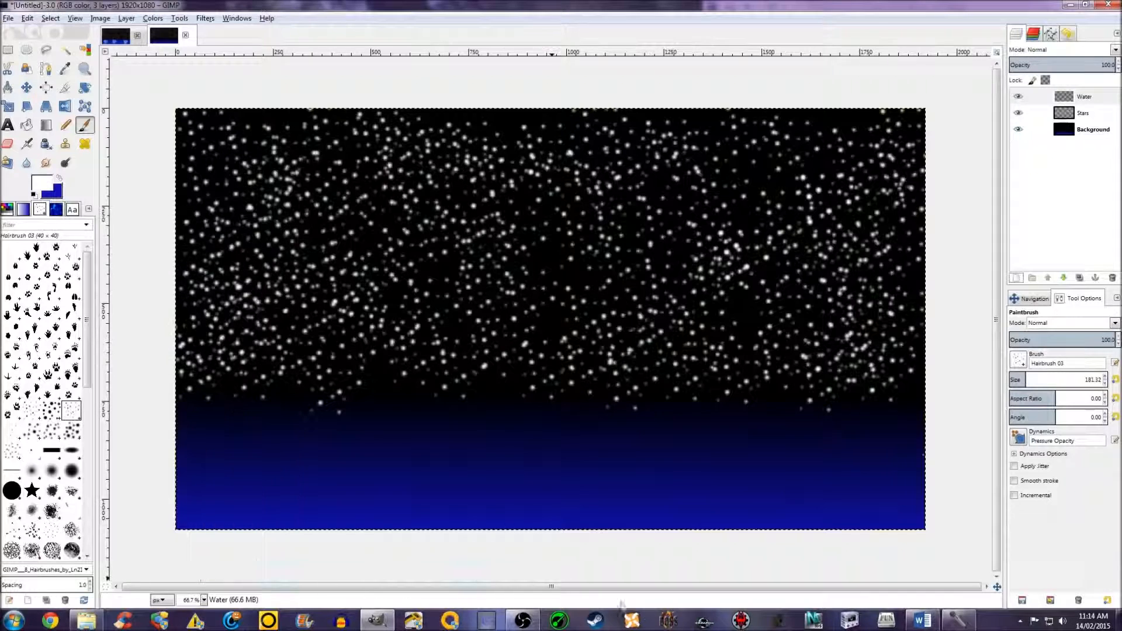
Follow the written instructions to set up the Clone tool with the Electric Blue water pattern as its source
click(922, 621)
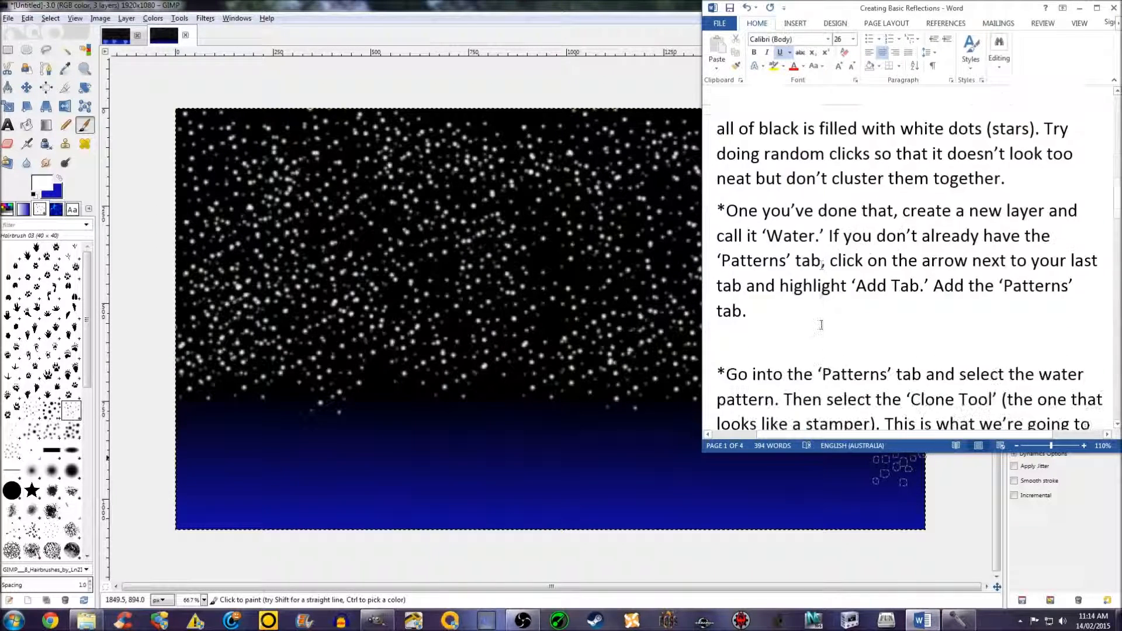
scroll(820, 324, down, 2)
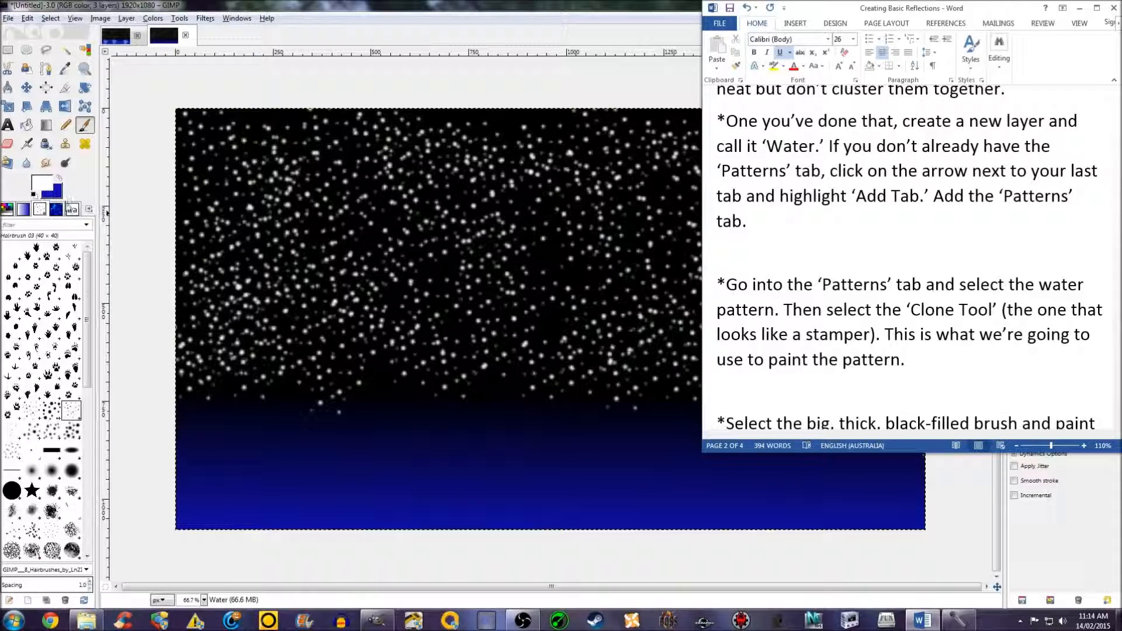
click(56, 210)
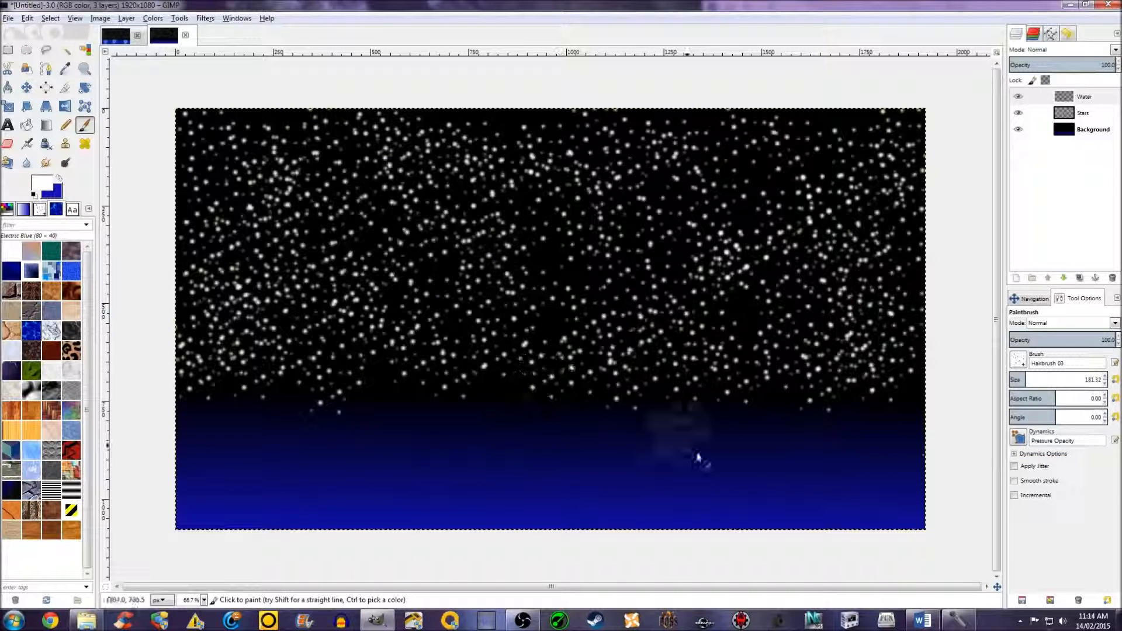
click(924, 621)
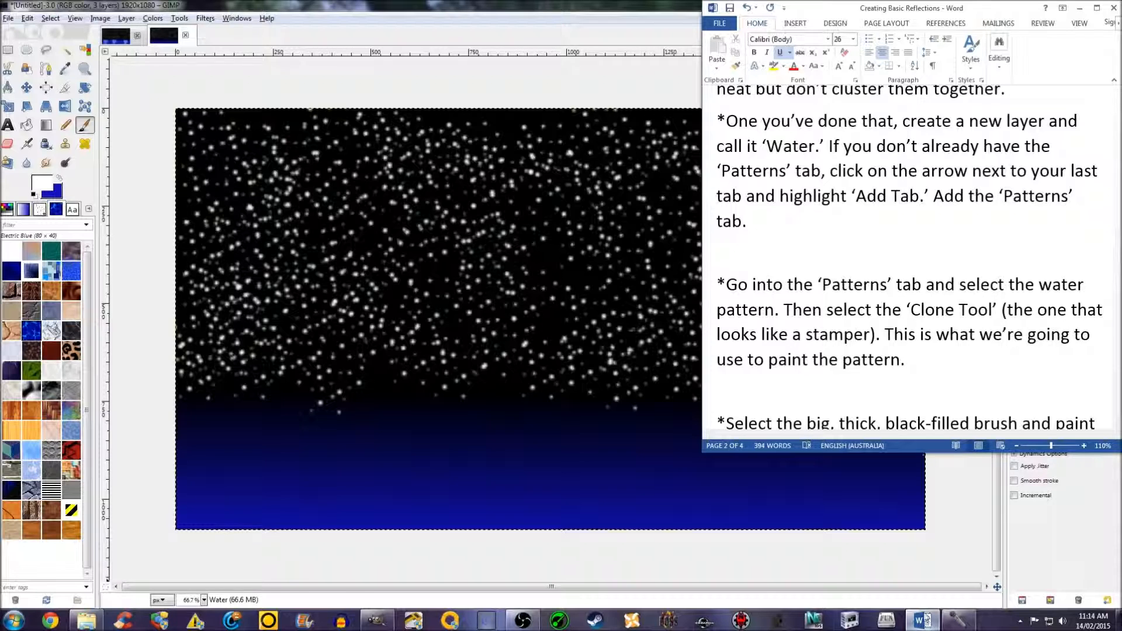
click(65, 143)
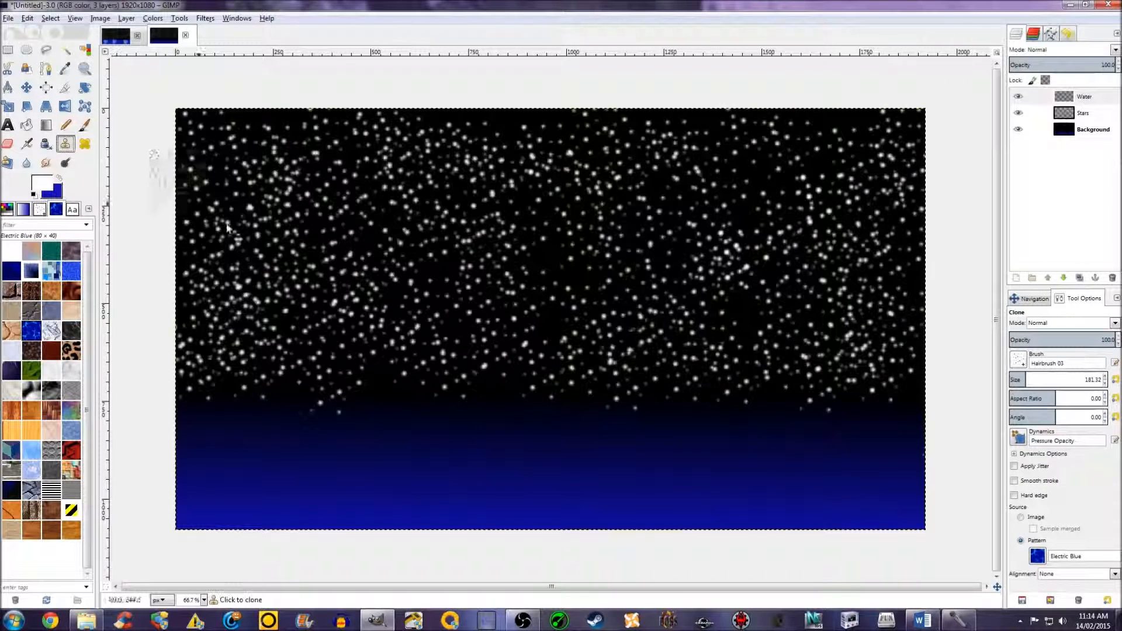
Paint the water pattern over the whole blue area on the Water layer with the 2. Hardness 100 brush, keeping it off the black sky
click(922, 621)
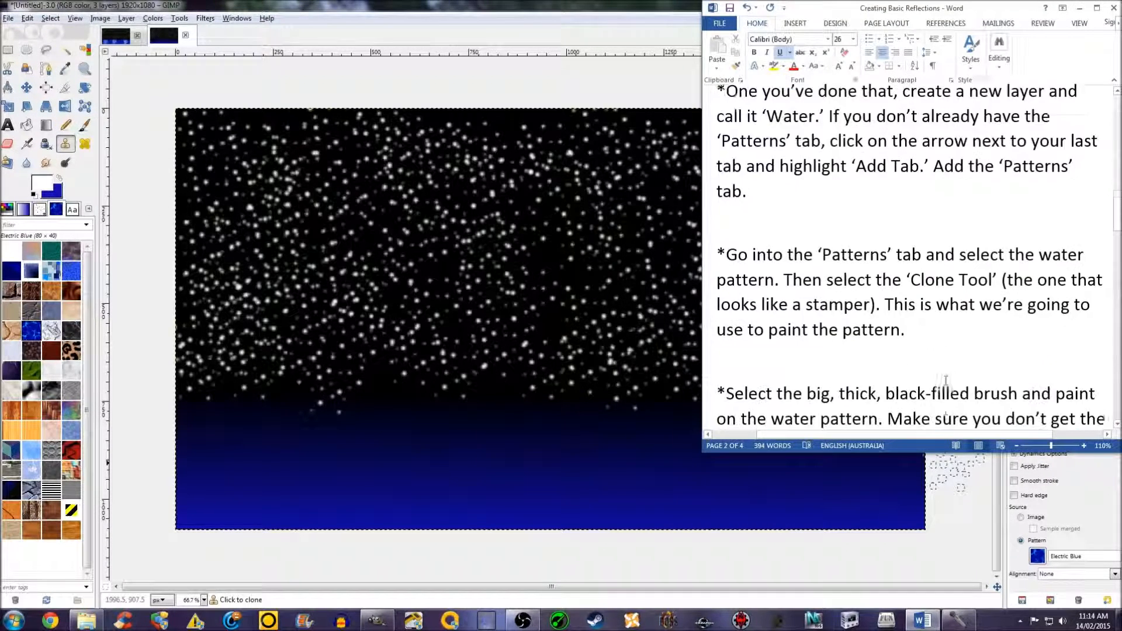
scroll(946, 380, down, 2)
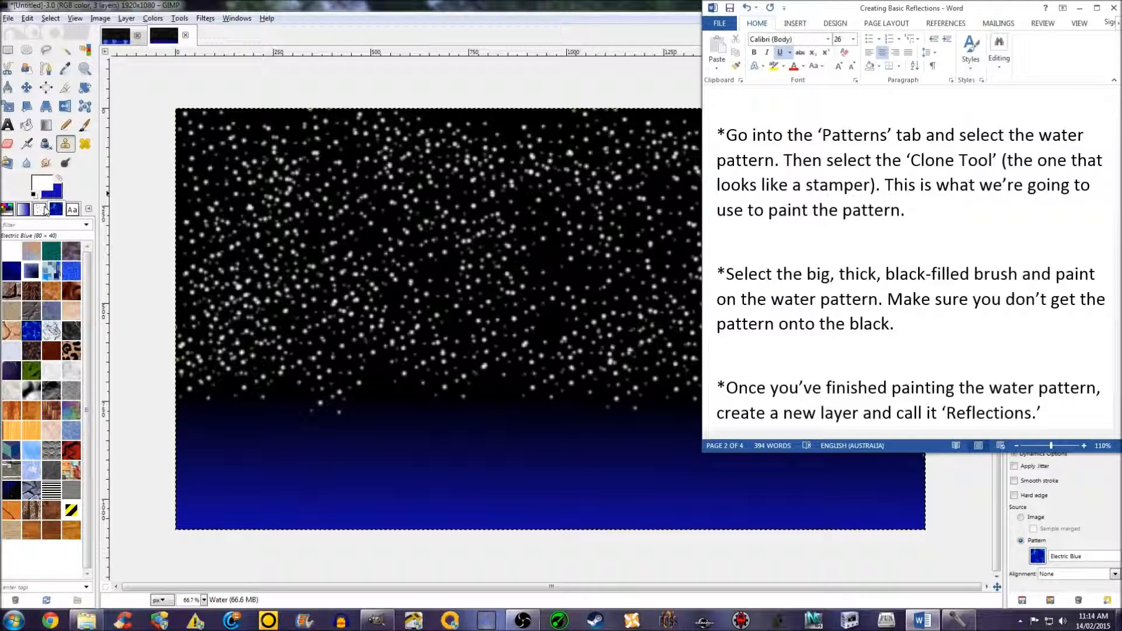
click(41, 209)
click(11, 490)
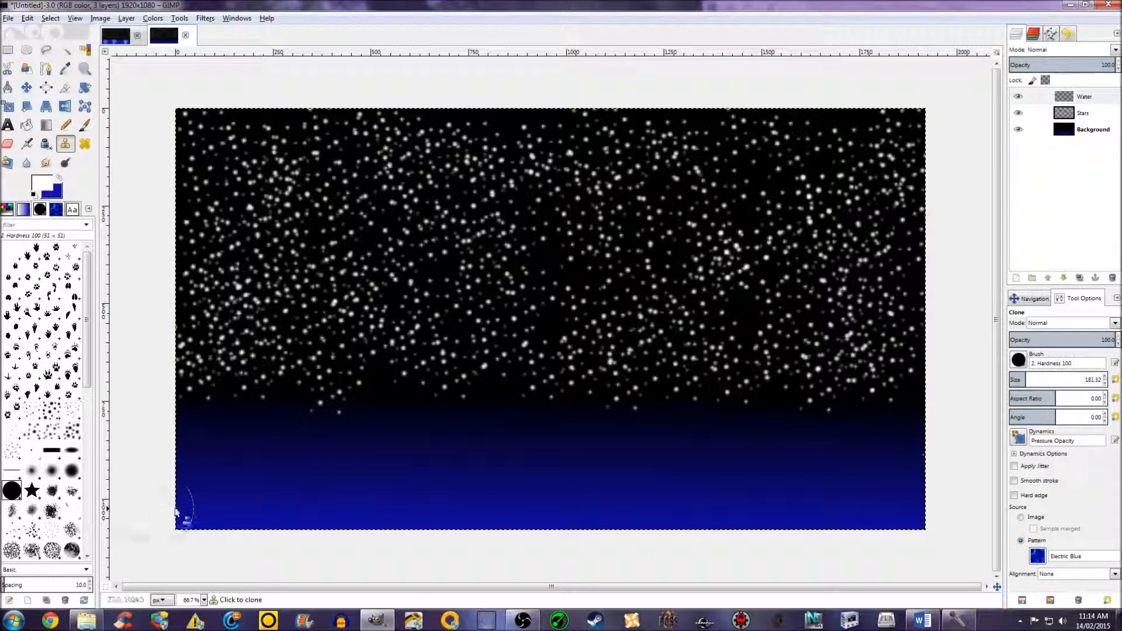
mouse_move(199, 509)
mouse_down()
mouse_move(716, 506)
mouse_move(889, 528)
mouse_move(901, 521)
mouse_move(905, 451)
mouse_move(860, 466)
mouse_move(440, 472)
mouse_move(188, 463)
mouse_move(191, 443)
mouse_move(945, 465)
mouse_up()
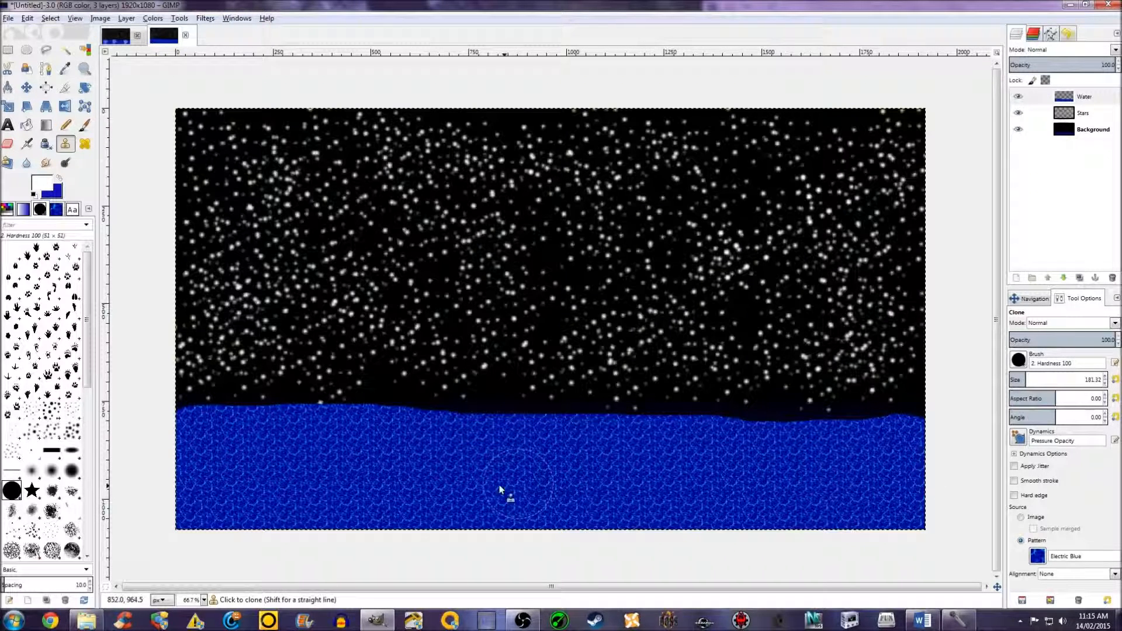
Create a new transparent layer named Reflections at 1920 × 1080 px above the Water layer
click(923, 619)
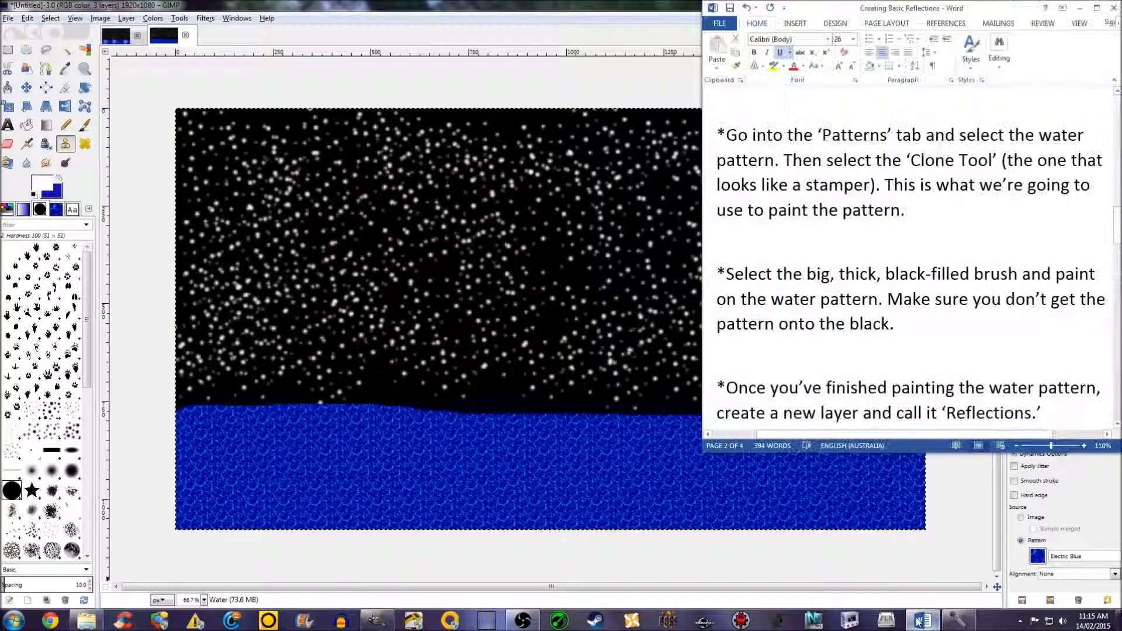
scroll(910, 298, down, 2)
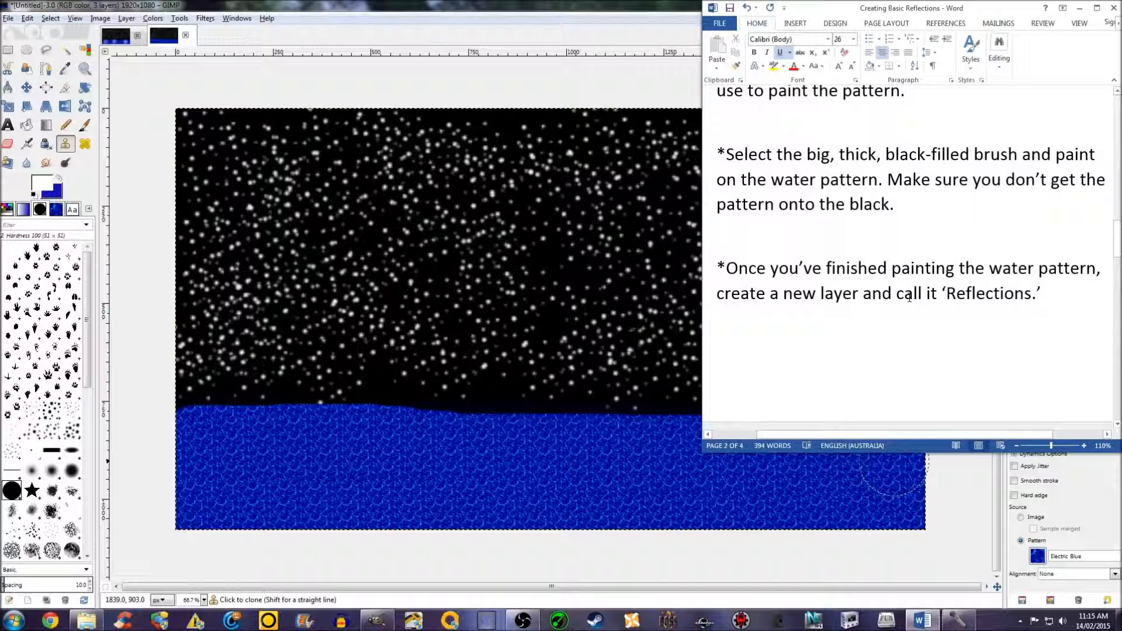
click(964, 526)
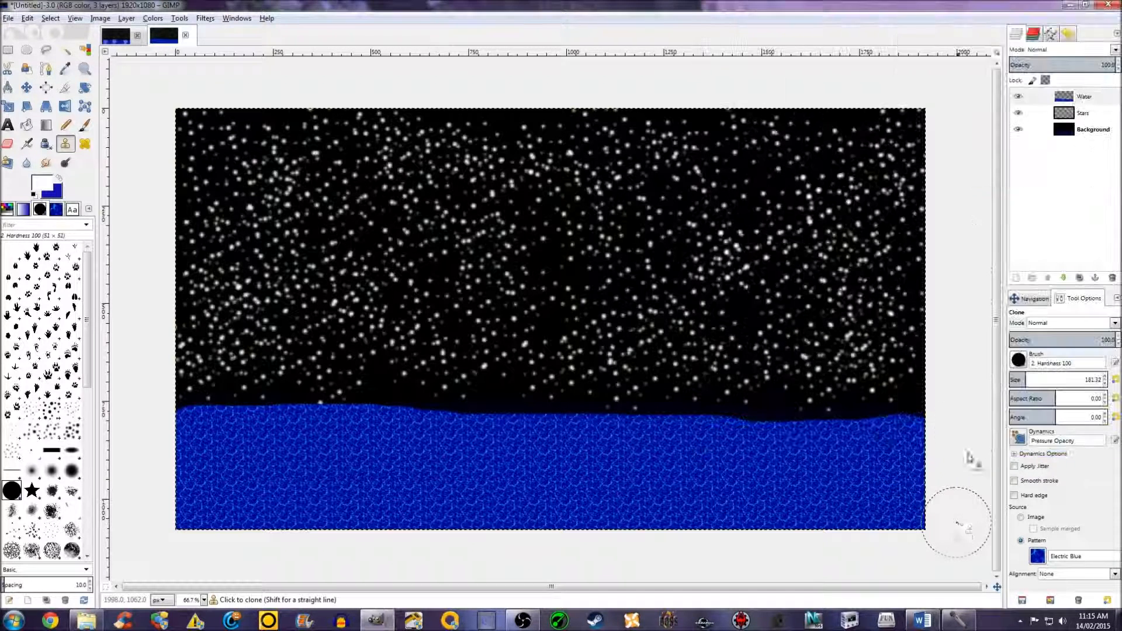
click(1015, 279)
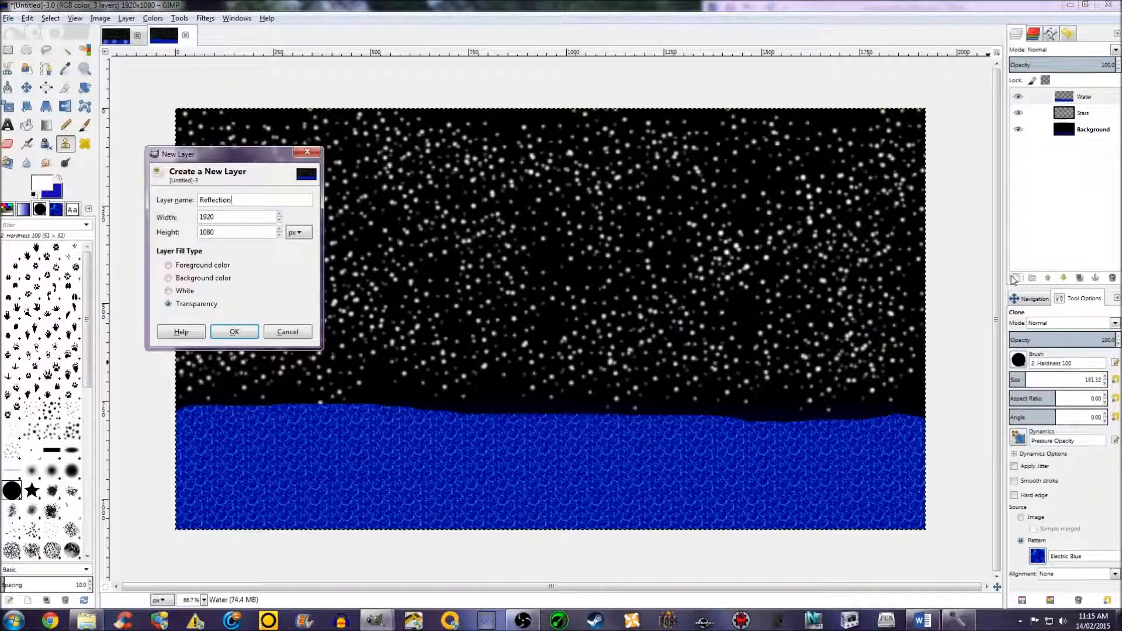
click(234, 332)
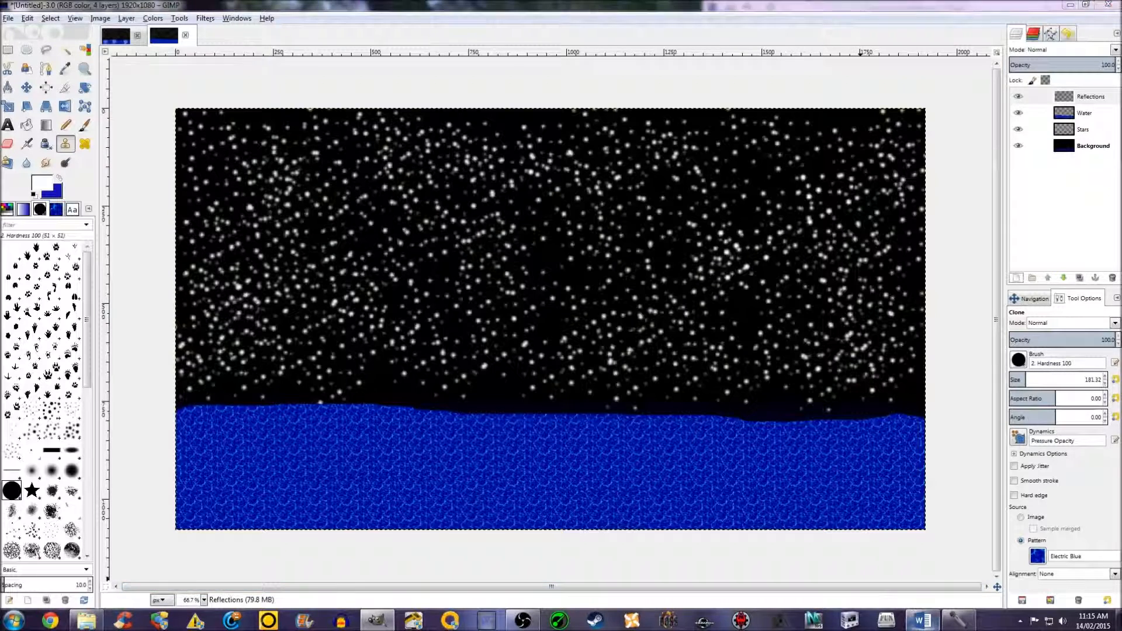
Set up the Paintbrush with the Hairbrush 03 star brush at a size of about 297, keeping the colour white
click(923, 620)
scroll(719, 181, down, 5)
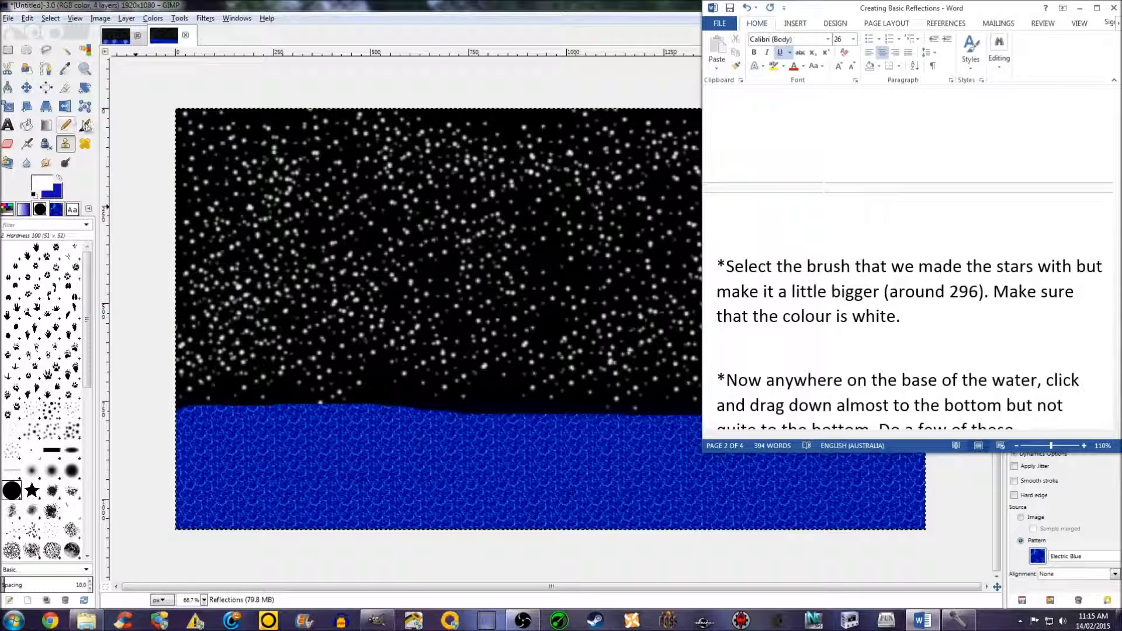
click(85, 128)
click(85, 127)
click(71, 411)
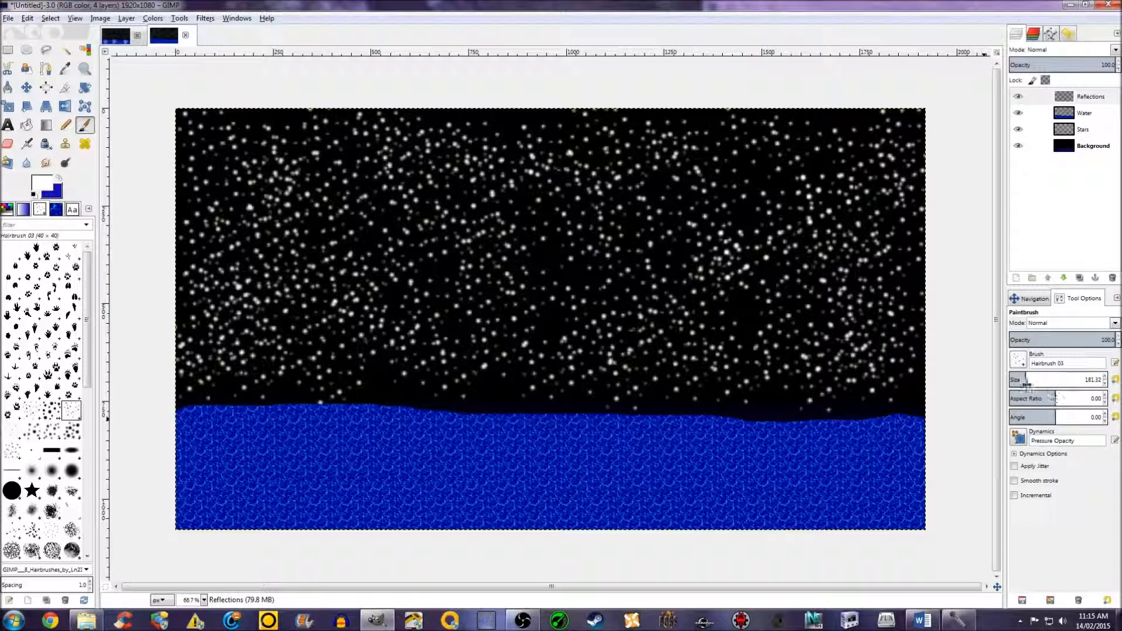
drag(1032, 382, 1088, 388)
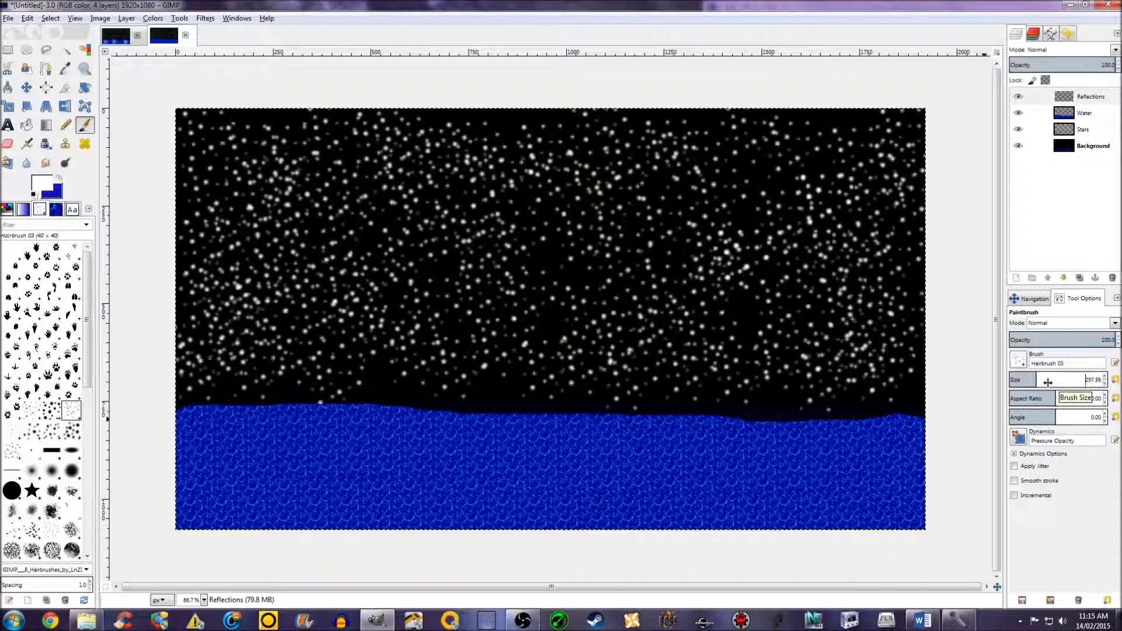
Paint three separate groups of vertical white streaks down the water on the Reflections layer, starting near the waterline
click(933, 622)
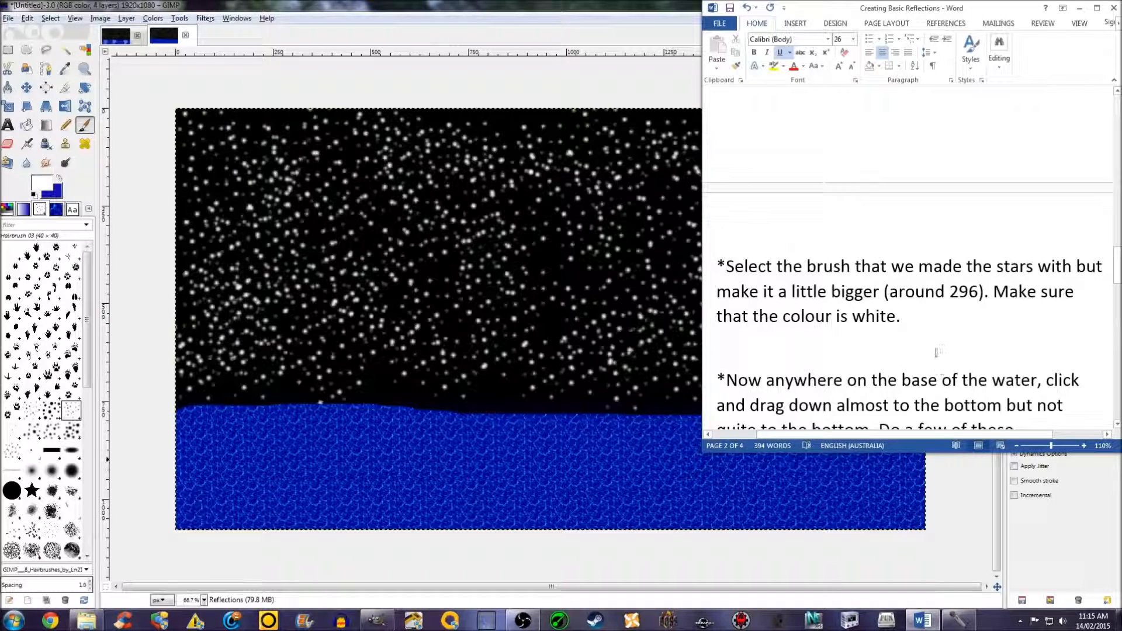
scroll(936, 352, down, 2)
scroll(936, 352, down, 1)
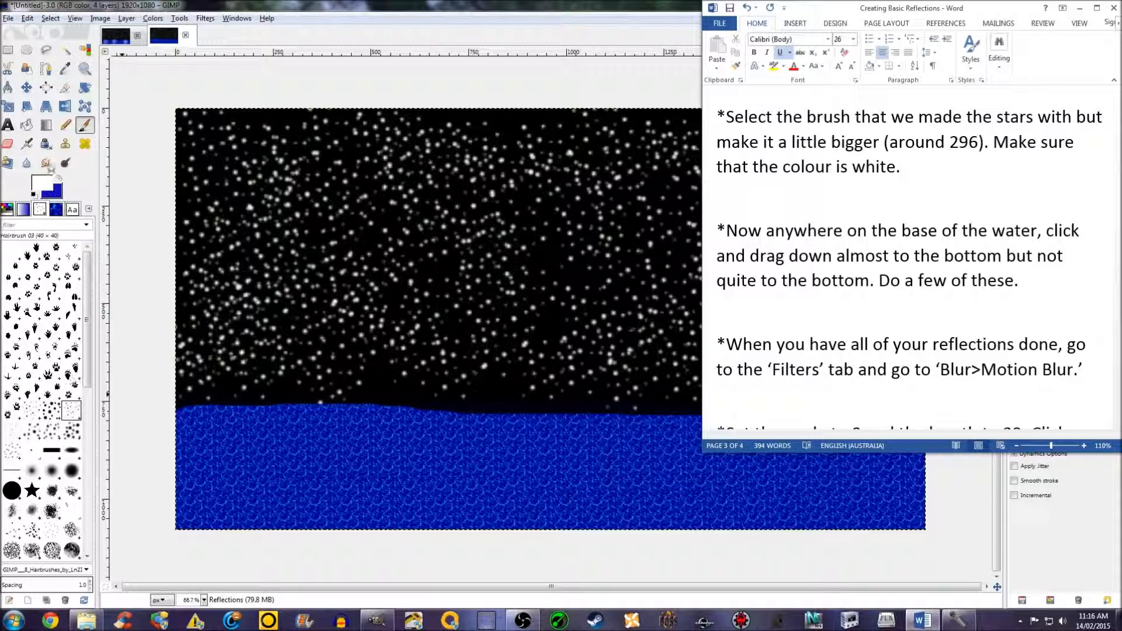
drag(250, 455, 246, 489)
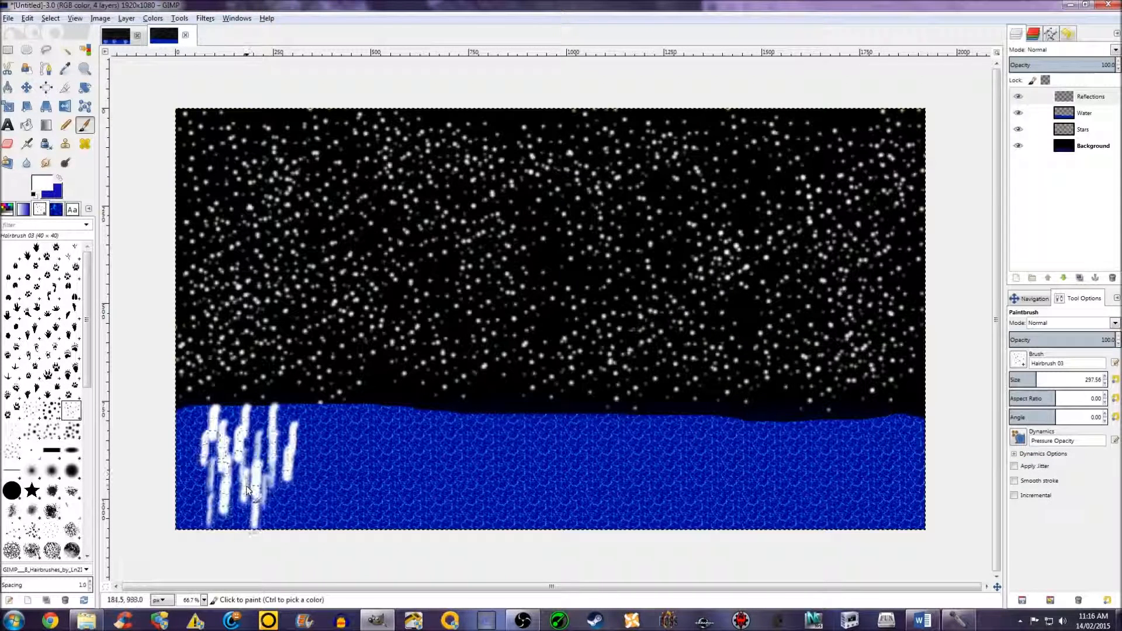
click(459, 467)
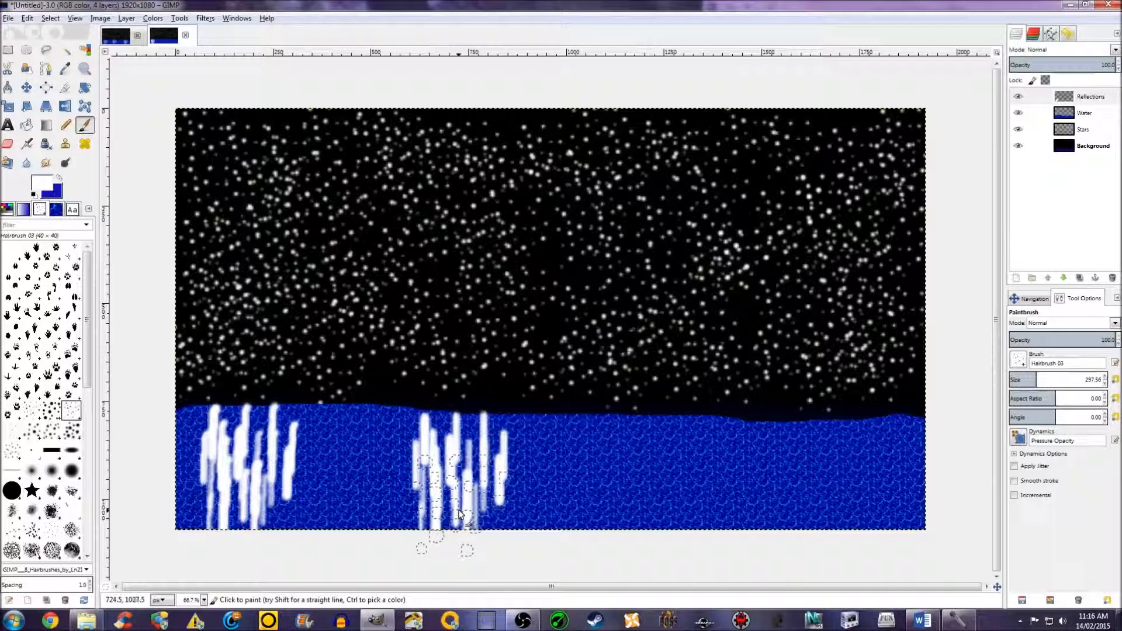
click(697, 470)
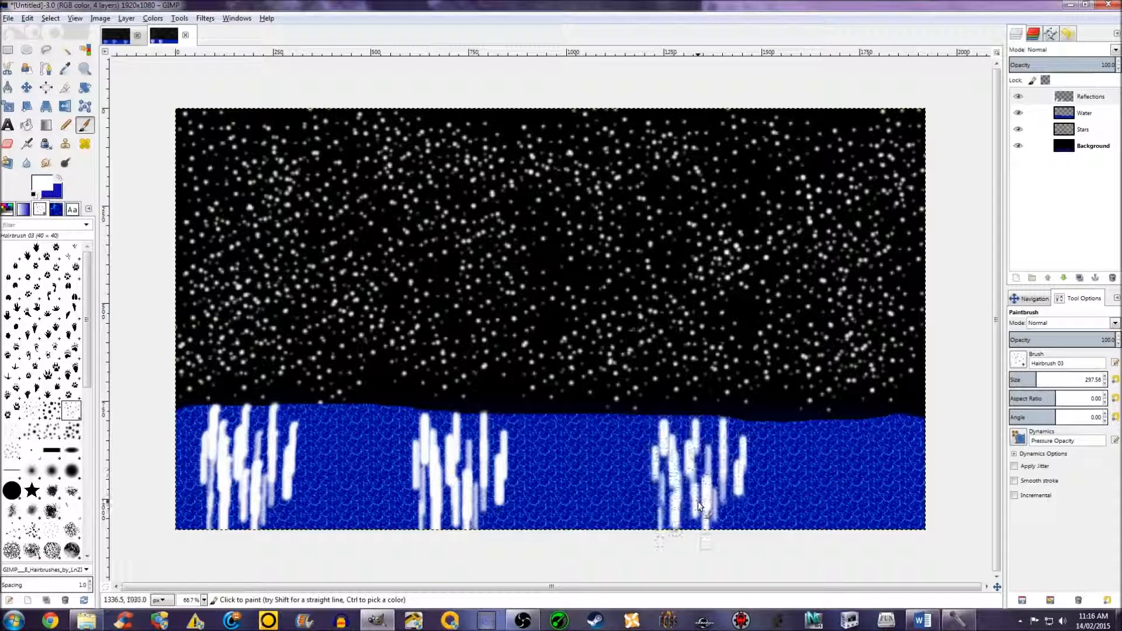
Apply a linear Motion Blur with length 23 and angle 0 to the Reflections layer, and repeat the same blur once
click(922, 621)
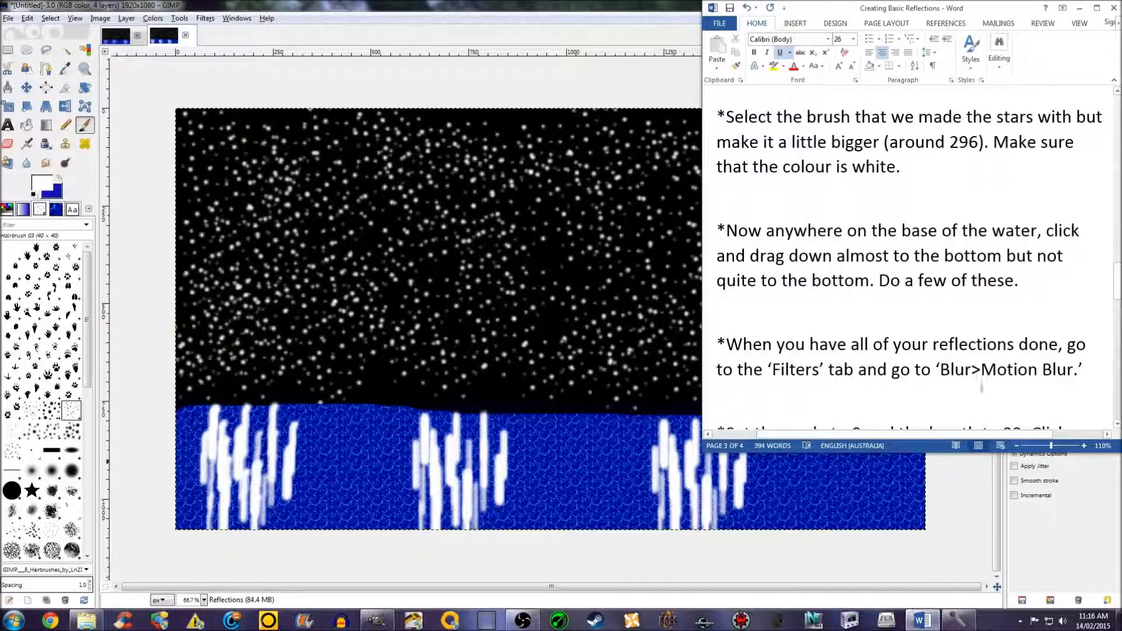
scroll(937, 346, down, 1)
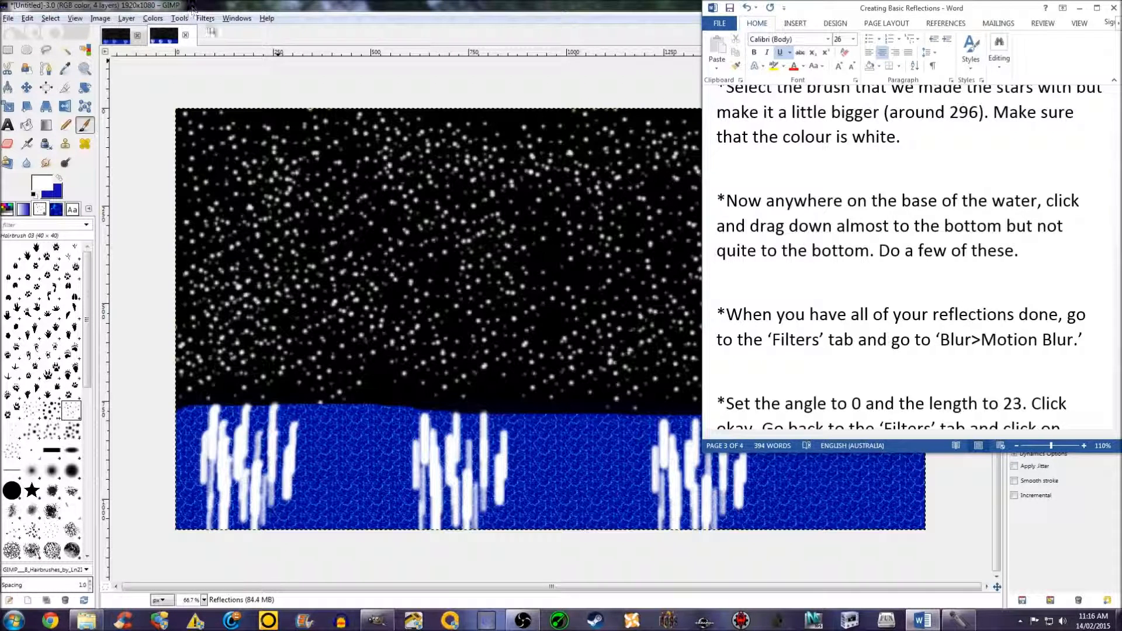
click(203, 20)
mouse_move(225, 100)
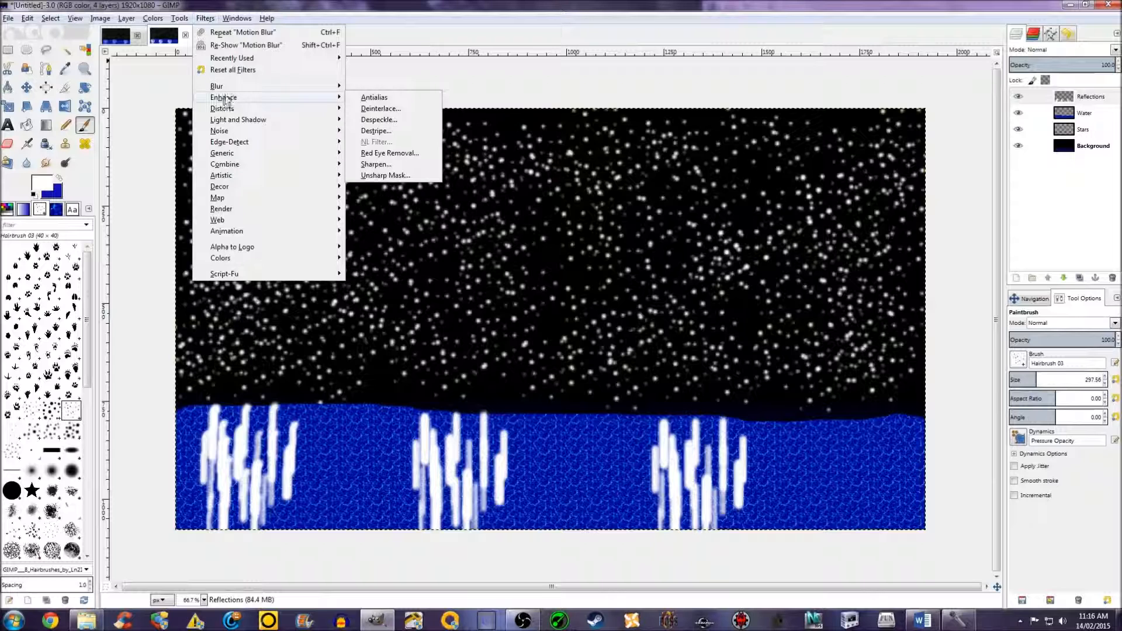
mouse_move(336, 88)
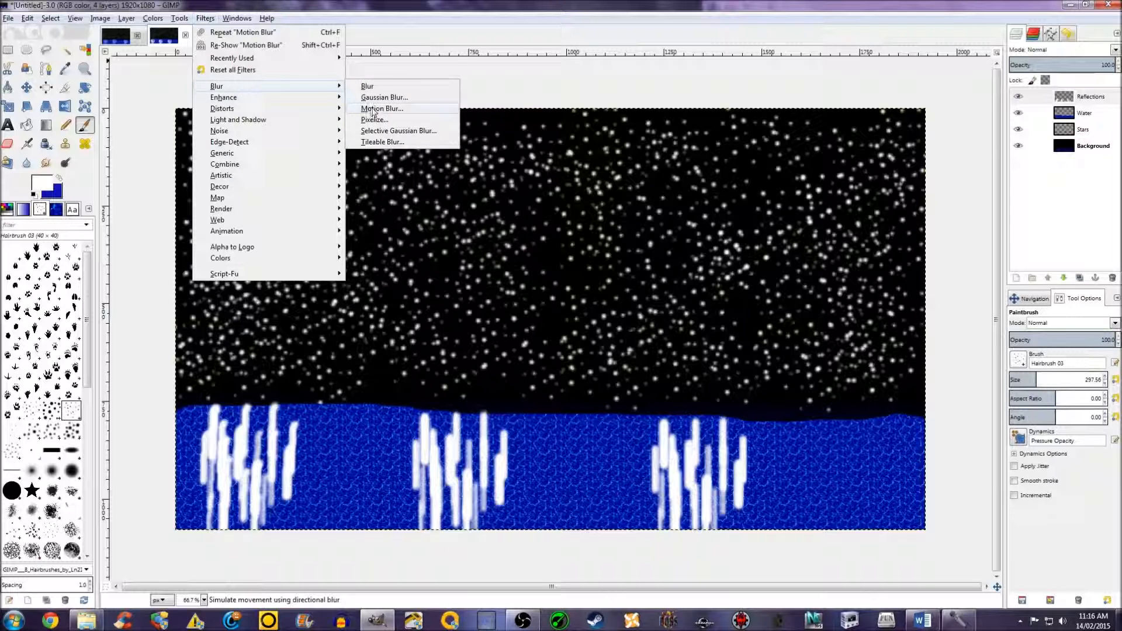
click(374, 105)
click(923, 620)
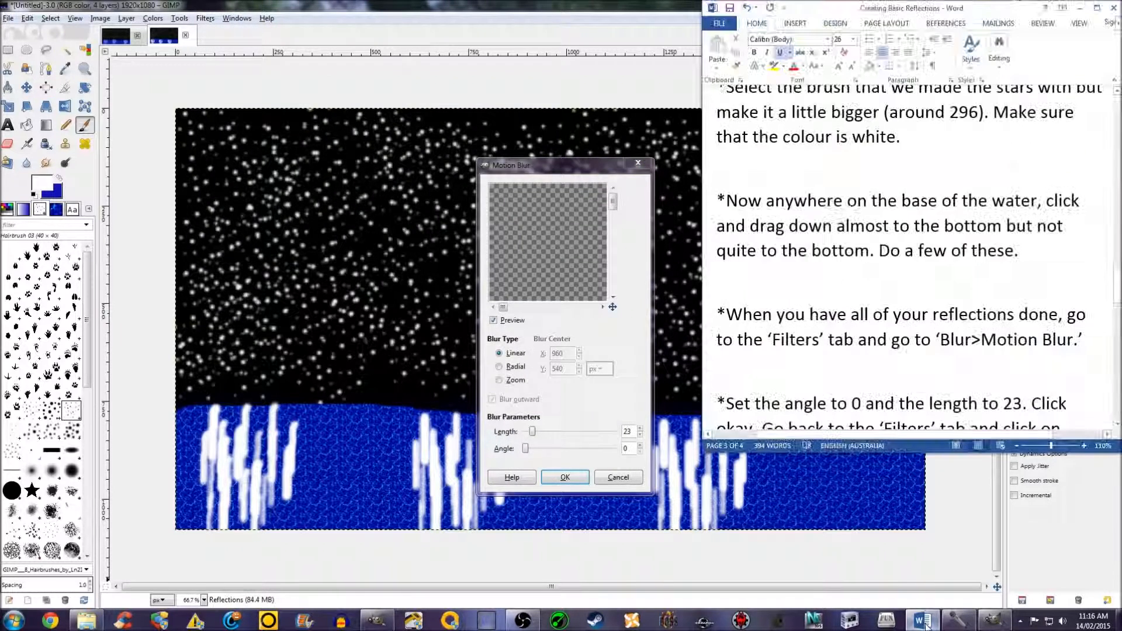
scroll(848, 350, down, 1)
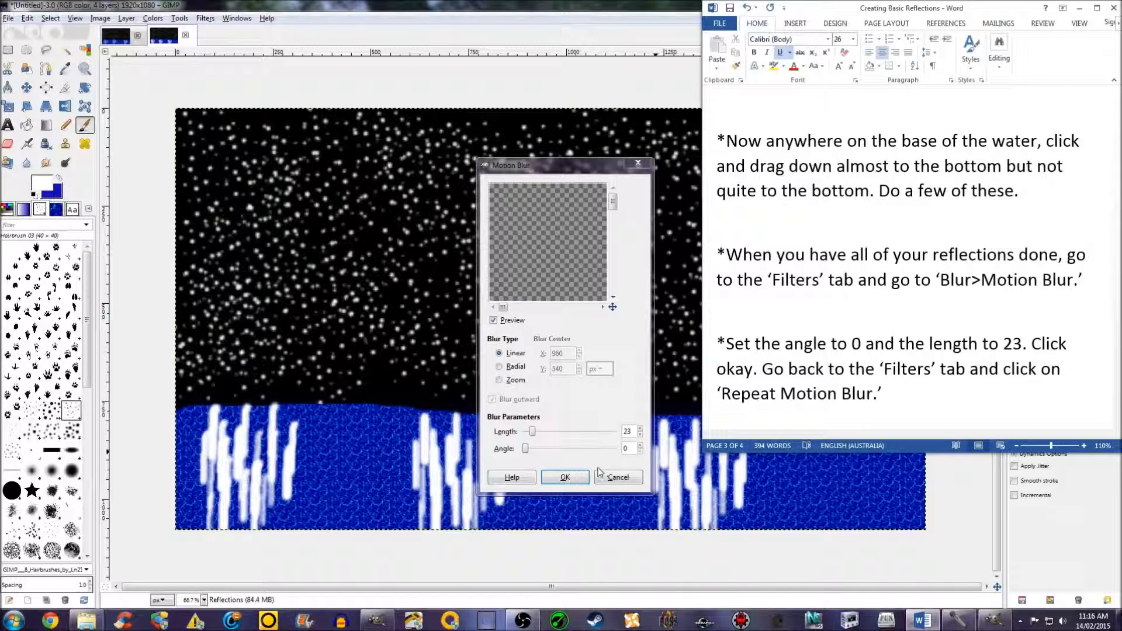
click(564, 478)
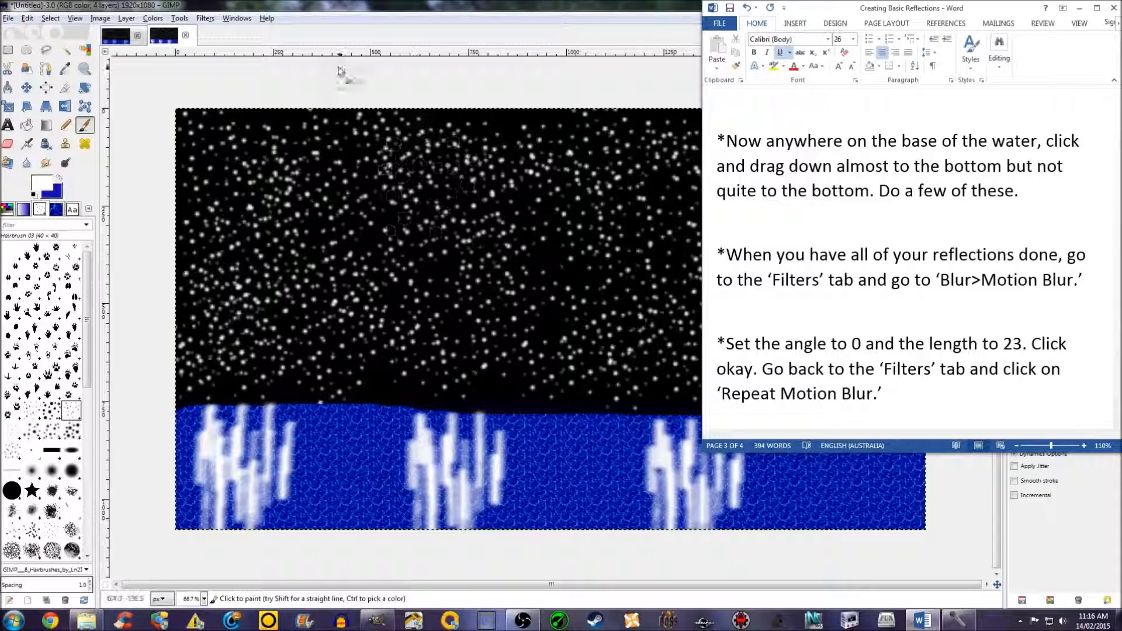
click(208, 21)
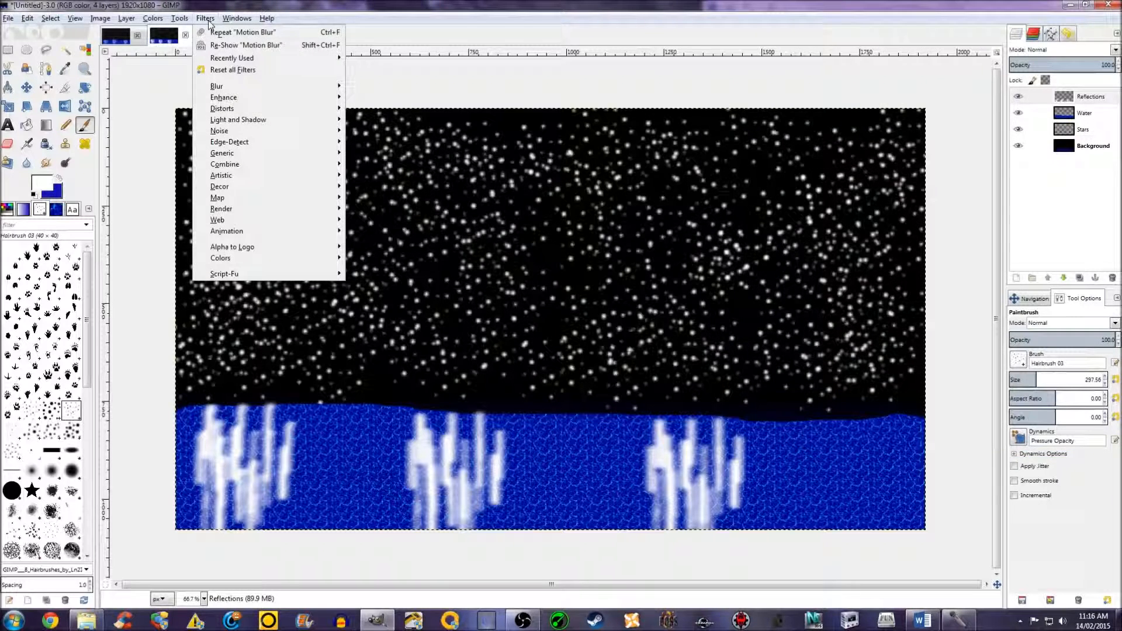
click(213, 29)
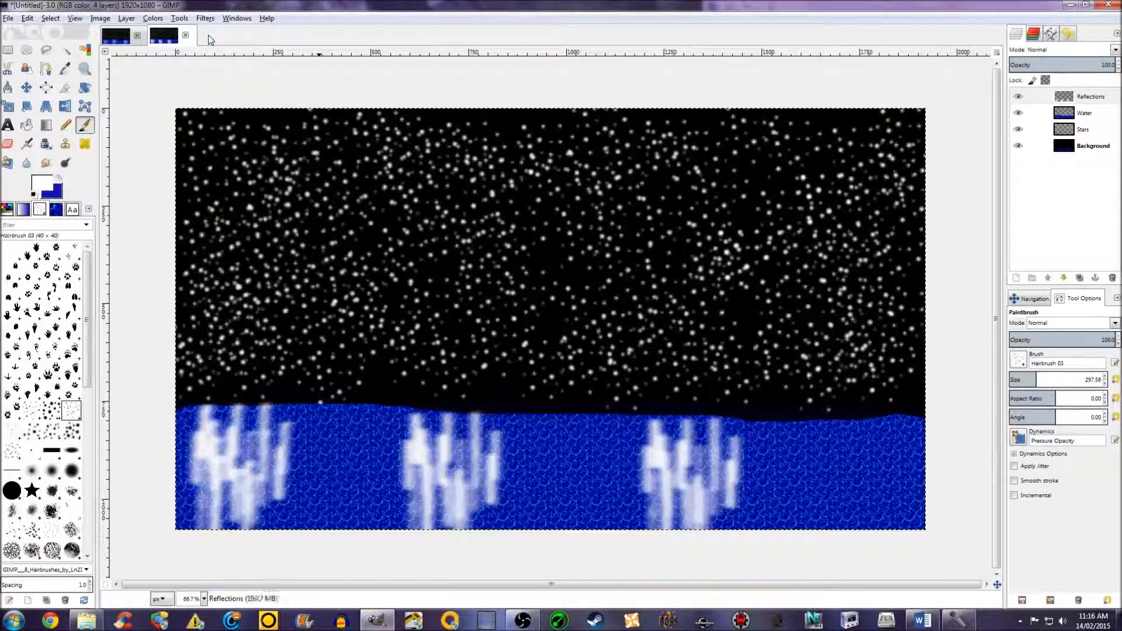
Smudge the first two reflection groups downward with the Smudge tool, using the same Hairbrush 03 brush and size
click(922, 619)
scroll(916, 294, down, 3)
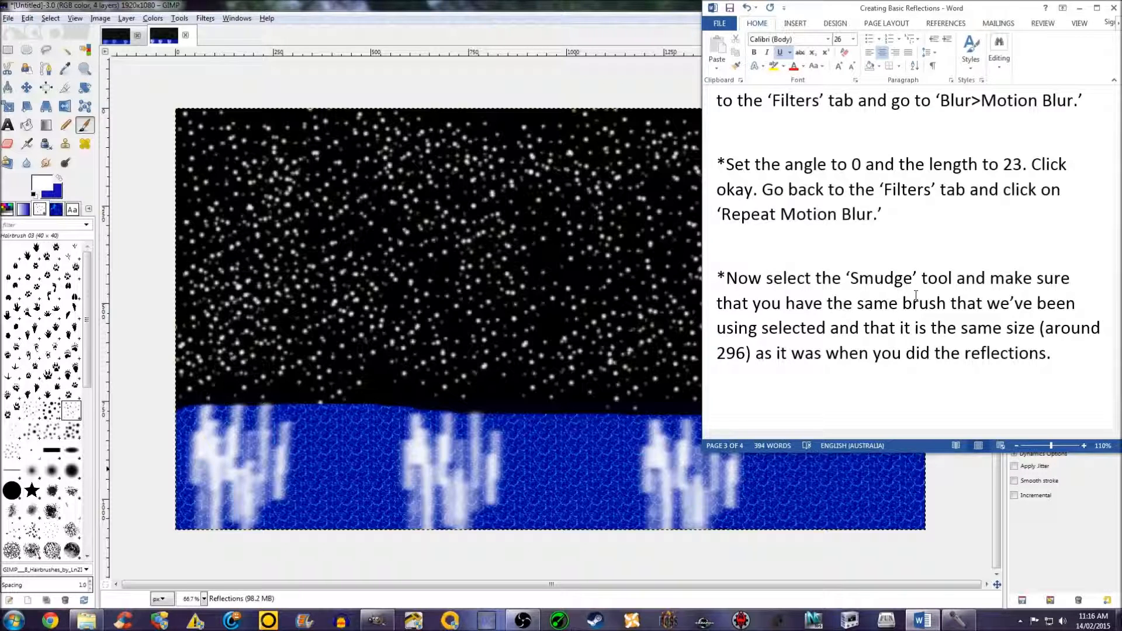
scroll(916, 294, down, 4)
scroll(913, 298, down, 4)
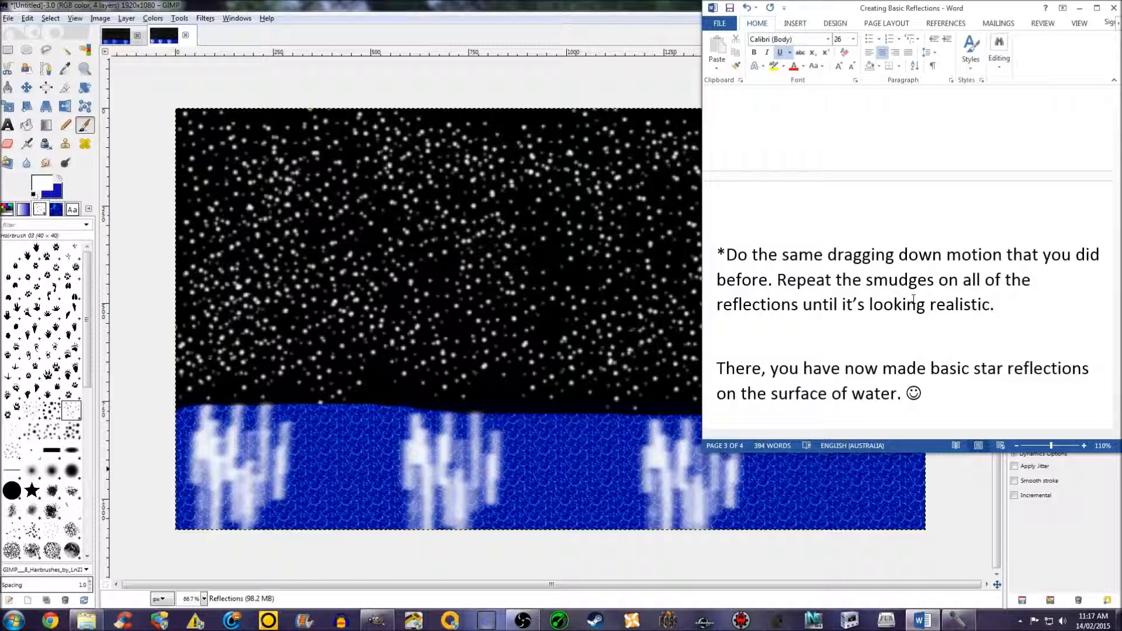
click(47, 164)
mouse_move(240, 401)
mouse_down()
mouse_move(246, 455)
mouse_move(228, 456)
mouse_move(234, 520)
mouse_move(230, 461)
mouse_move(222, 520)
mouse_move(244, 464)
mouse_move(245, 488)
mouse_up()
mouse_move(457, 468)
mouse_down()
mouse_move(440, 535)
mouse_move(460, 470)
mouse_move(450, 529)
mouse_move(439, 458)
mouse_move(452, 529)
mouse_move(446, 463)
mouse_move(450, 526)
mouse_move(463, 476)
mouse_move(462, 526)
mouse_move(462, 465)
mouse_move(457, 517)
mouse_move(462, 485)
mouse_move(430, 441)
mouse_move(462, 476)
mouse_move(424, 426)
mouse_move(453, 484)
mouse_move(451, 474)
mouse_up()
Compare with the finished Starry Ocean image and keep smudging all three reflection groups vertically until they blend softly into the water
click(118, 39)
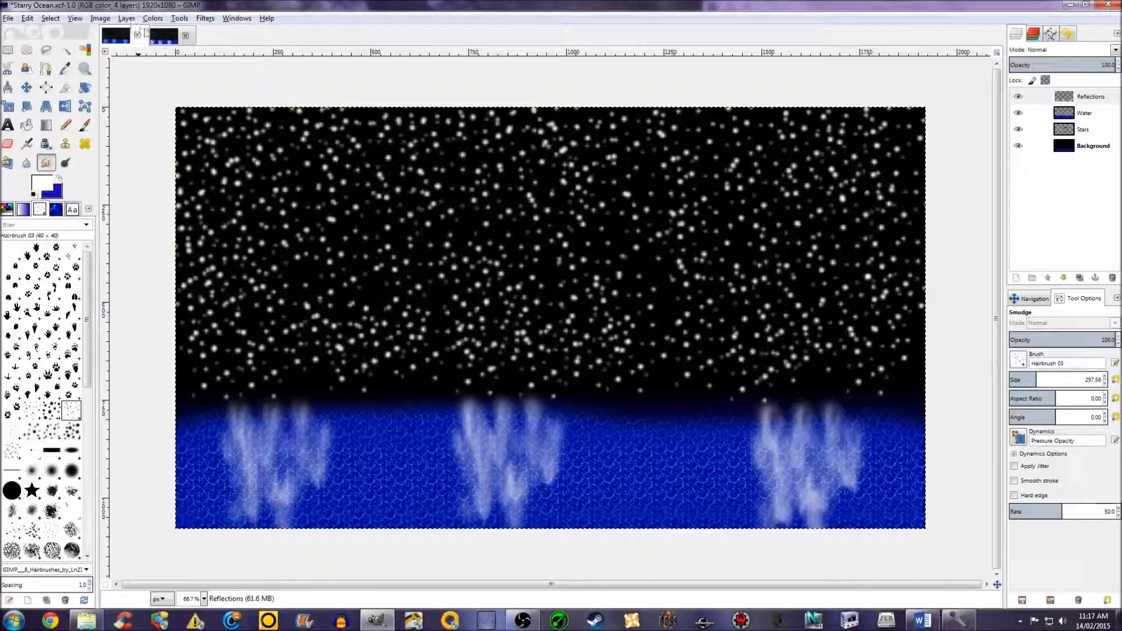
click(164, 35)
drag(432, 444, 462, 491)
mouse_move(696, 475)
mouse_down()
mouse_move(690, 491)
mouse_move(719, 514)
mouse_move(701, 467)
mouse_move(648, 484)
mouse_move(716, 496)
mouse_move(673, 512)
mouse_up()
mouse_move(459, 468)
mouse_down()
mouse_move(426, 461)
mouse_move(444, 496)
mouse_move(435, 493)
mouse_up()
mouse_move(257, 473)
mouse_down()
mouse_move(232, 478)
mouse_move(254, 459)
mouse_move(230, 489)
mouse_move(226, 466)
mouse_move(259, 501)
mouse_move(287, 490)
mouse_move(238, 472)
mouse_move(221, 510)
mouse_move(272, 462)
mouse_up()
mouse_move(457, 495)
mouse_down()
mouse_move(433, 526)
mouse_move(474, 470)
mouse_move(438, 485)
mouse_up()
mouse_move(672, 475)
mouse_down()
mouse_move(712, 519)
mouse_move(680, 496)
mouse_move(692, 488)
mouse_move(686, 497)
mouse_move(678, 478)
mouse_move(723, 496)
mouse_move(682, 492)
mouse_up()
drag(467, 491, 446, 464)
mouse_move(251, 494)
mouse_down()
mouse_move(227, 497)
mouse_move(241, 489)
mouse_move(228, 469)
mouse_move(253, 478)
mouse_move(281, 467)
mouse_move(285, 510)
mouse_move(243, 463)
mouse_up()
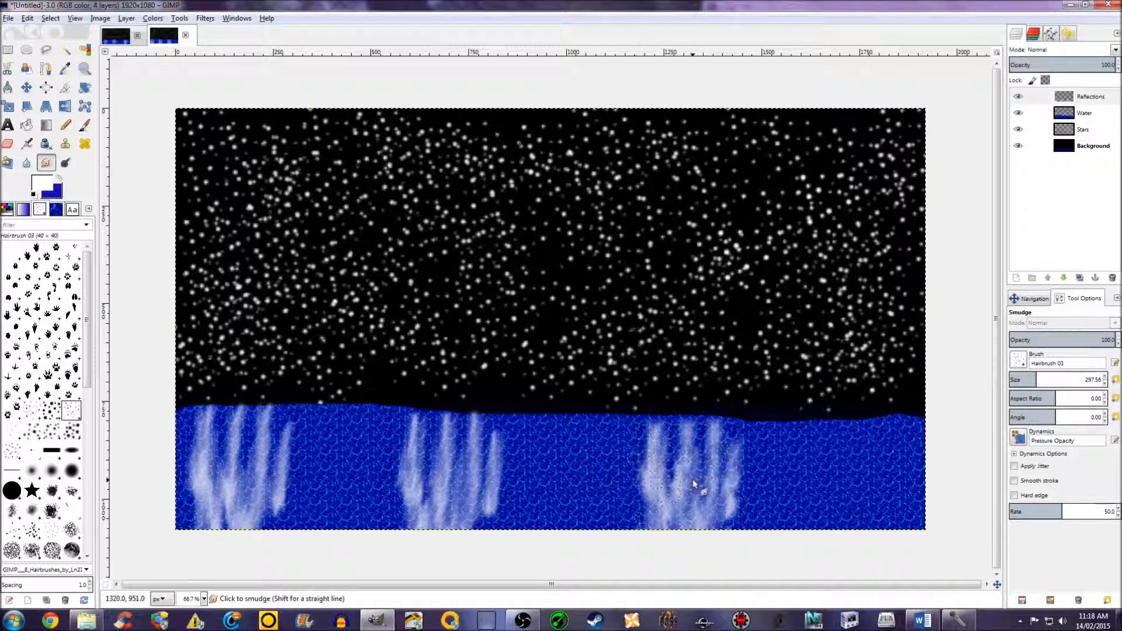
click(923, 620)
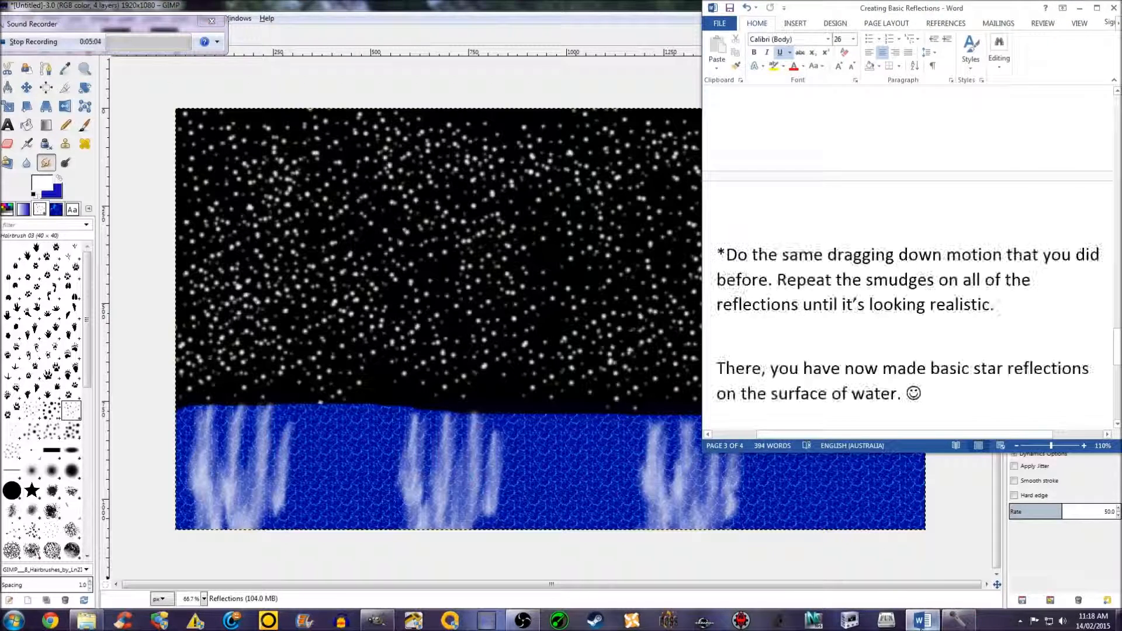